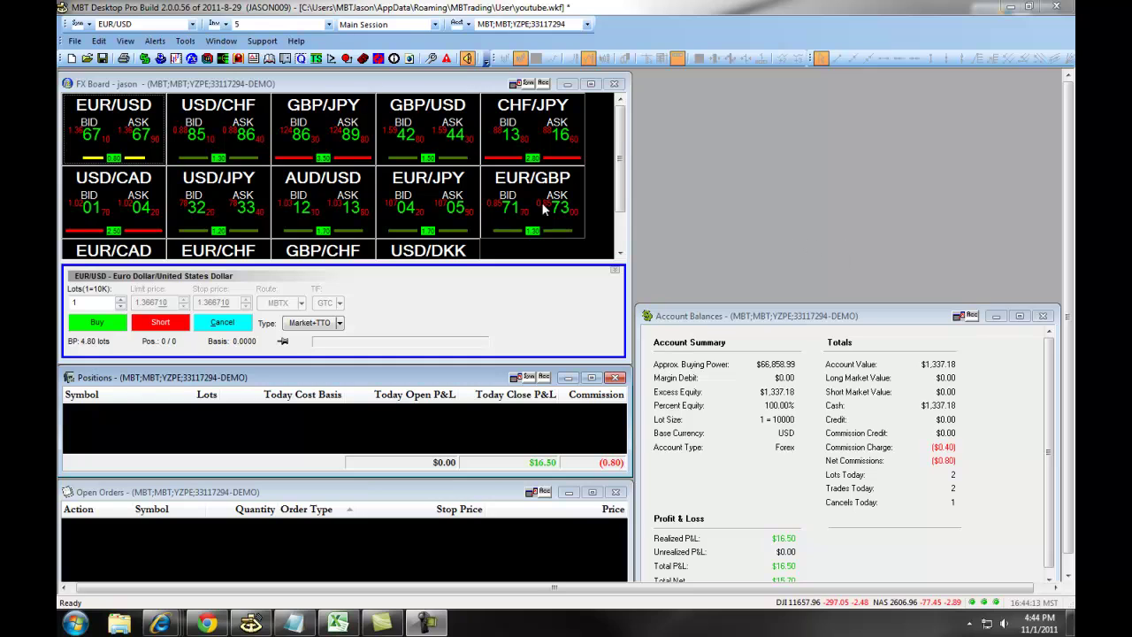
- Show the File menu's commands over the youtube.wkf trading workspace
{"action": "left_click", "coordinate": [74, 41]}
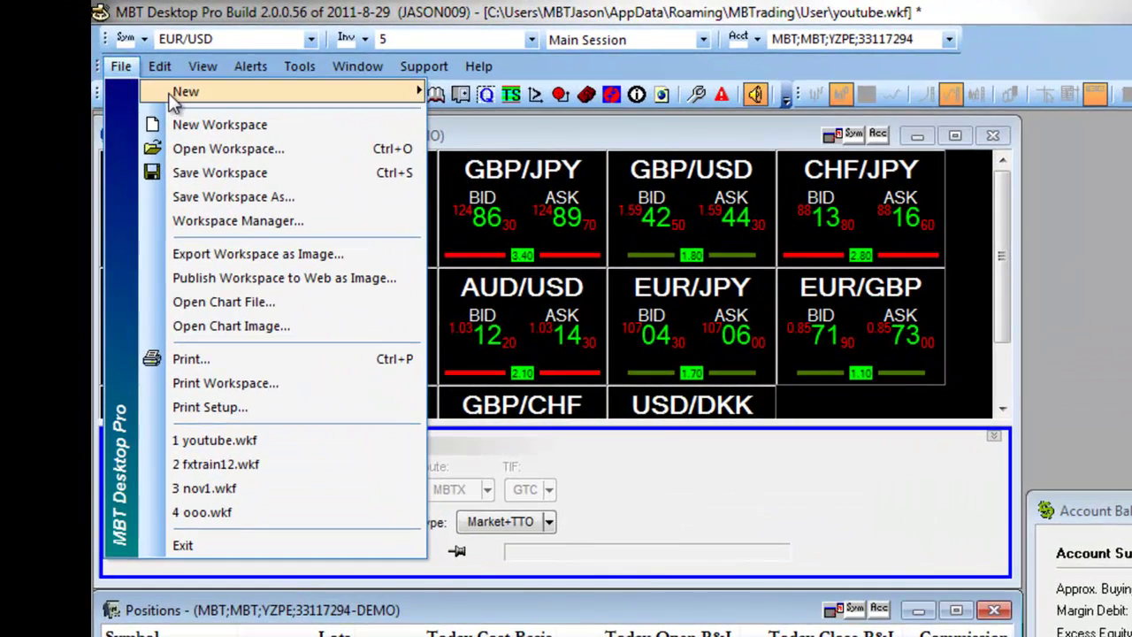
- Create a new EUR/USD 5-minute chart via File > New > Chart and move it left
{"action": "mouse_move", "coordinate": [256, 60]}
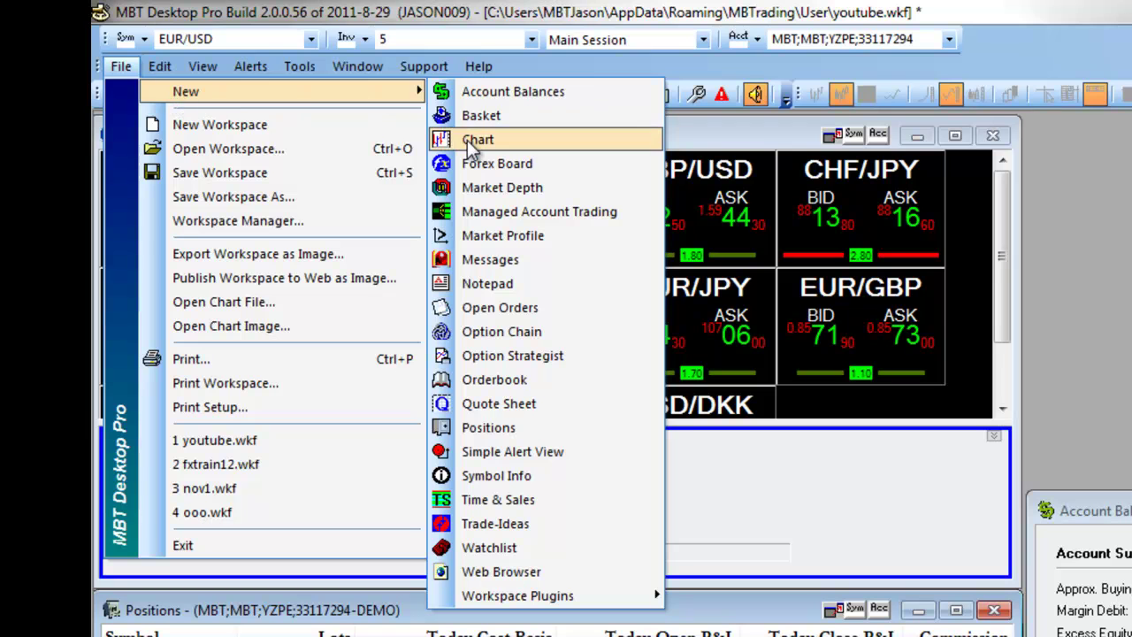
{"action": "left_click", "coordinate": [1081, 226]}
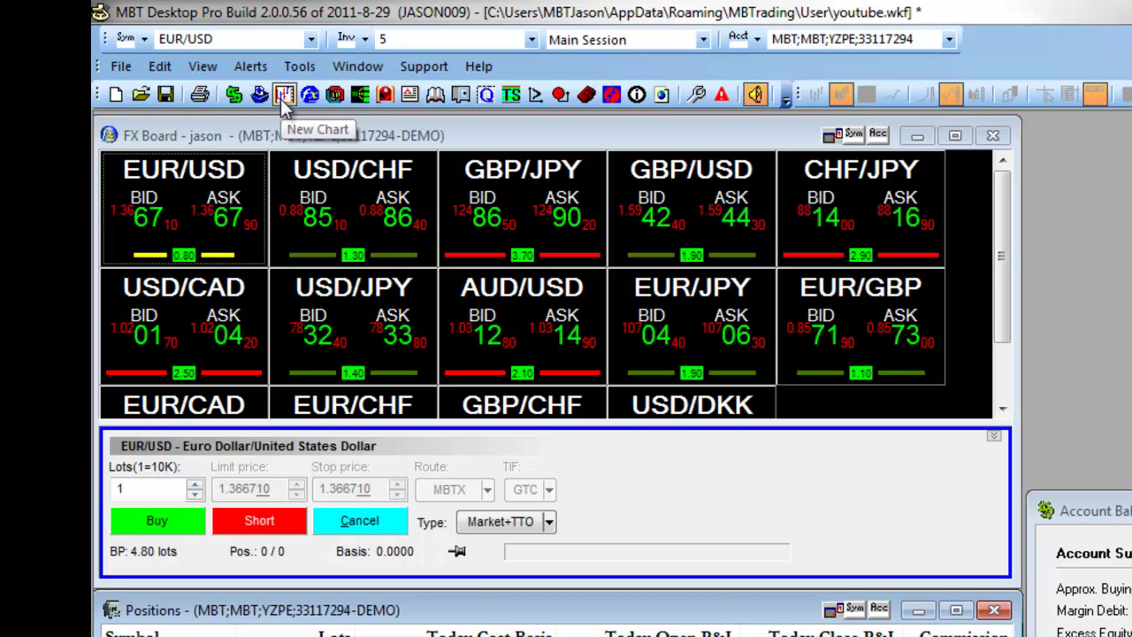
{"action": "left_click", "coordinate": [121, 68]}
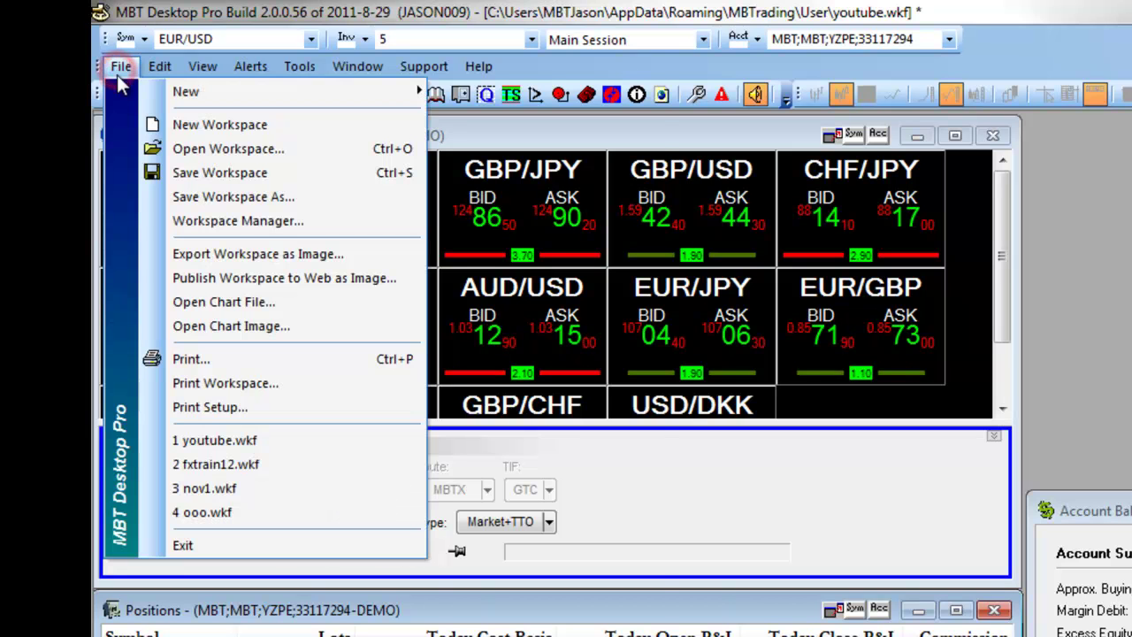
{"action": "mouse_move", "coordinate": [152, 94]}
{"action": "left_click", "coordinate": [501, 139]}
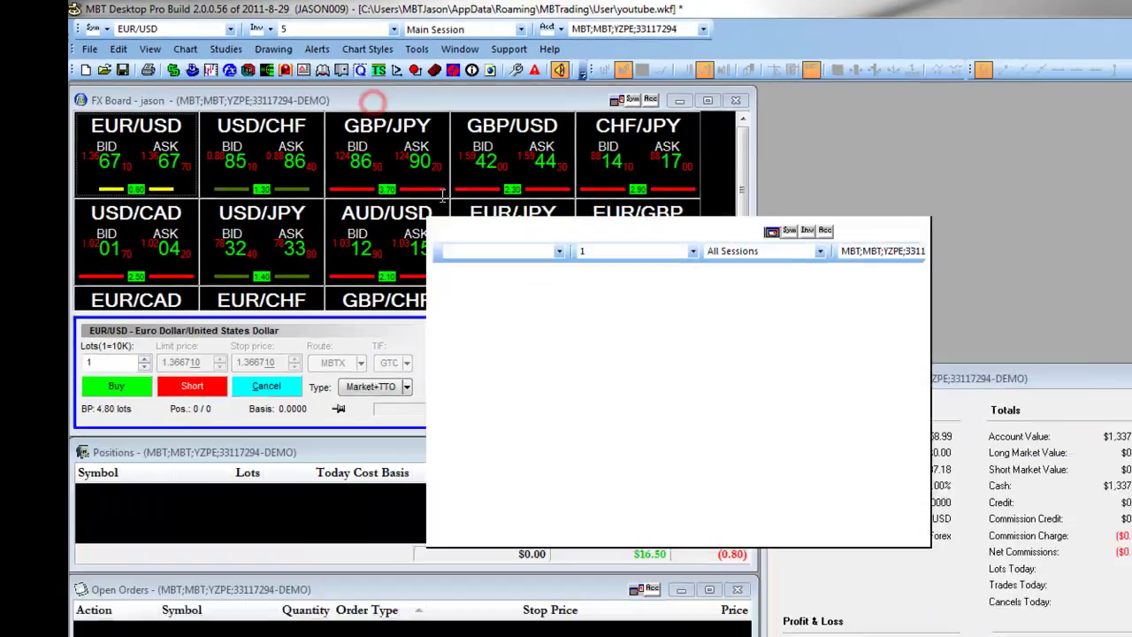
{"action": "mouse_move", "coordinate": [547, 196]}
{"action": "left_mouse_down"}
{"action": "mouse_move", "coordinate": [504, 201]}
{"action": "mouse_move", "coordinate": [532, 202]}
{"action": "left_mouse_up"}
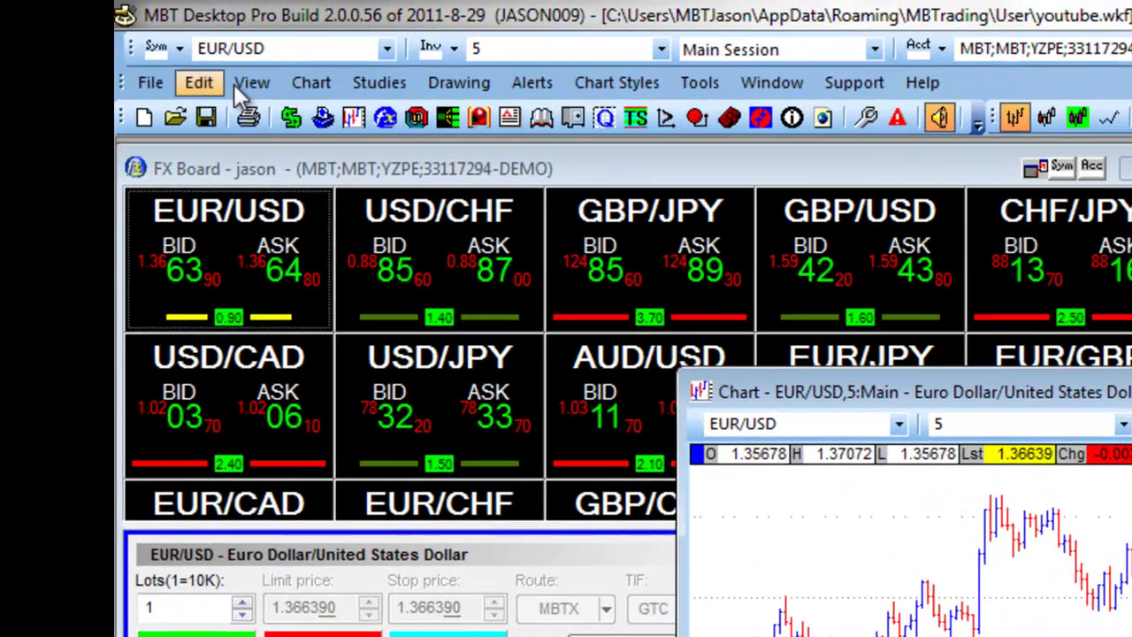
- Restore the EUR/USD chart from the taskbar preview and reposition it in the workspace
{"action": "left_click", "coordinate": [249, 87]}
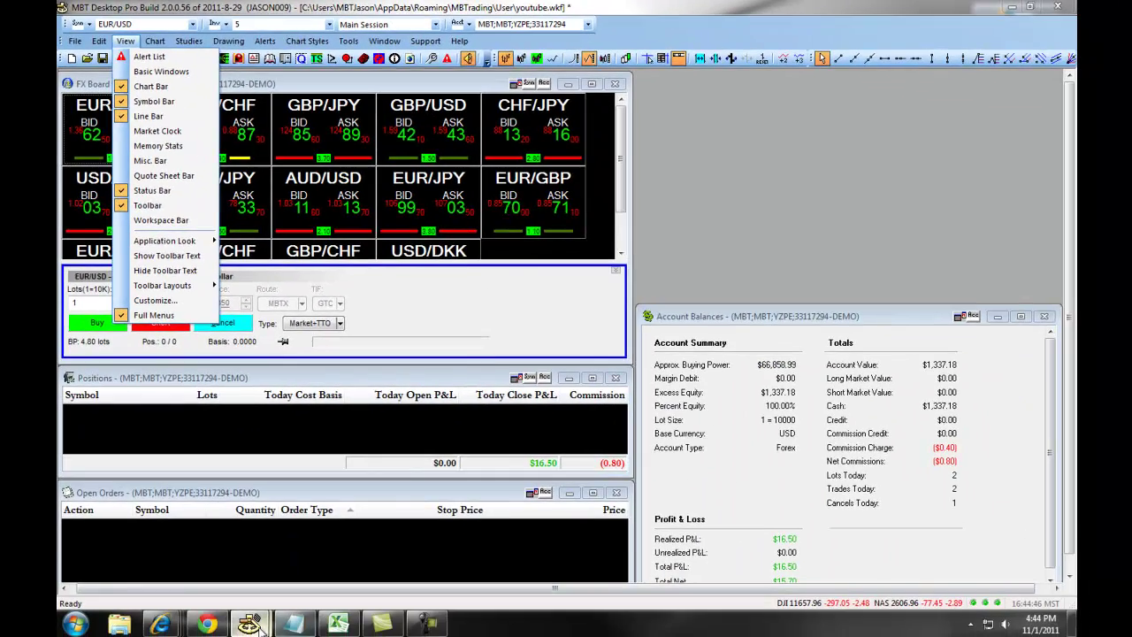
{"action": "left_click", "coordinate": [257, 626]}
{"action": "left_click", "coordinate": [287, 575]}
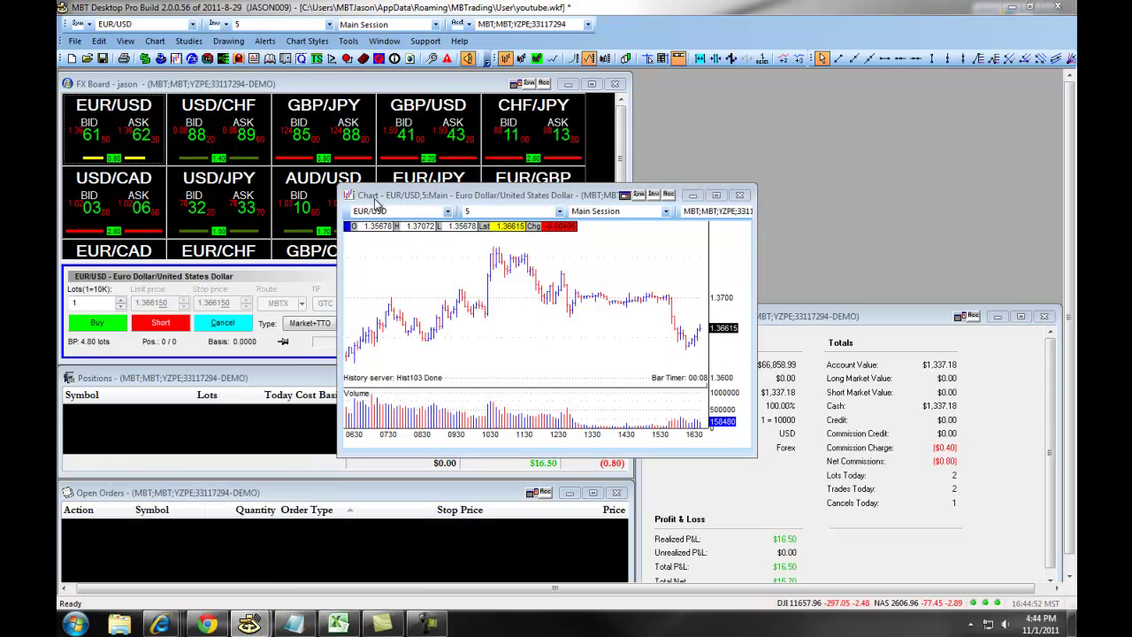
{"action": "left_click_drag", "start_coordinate": [374, 199], "coordinate": [333, 195]}
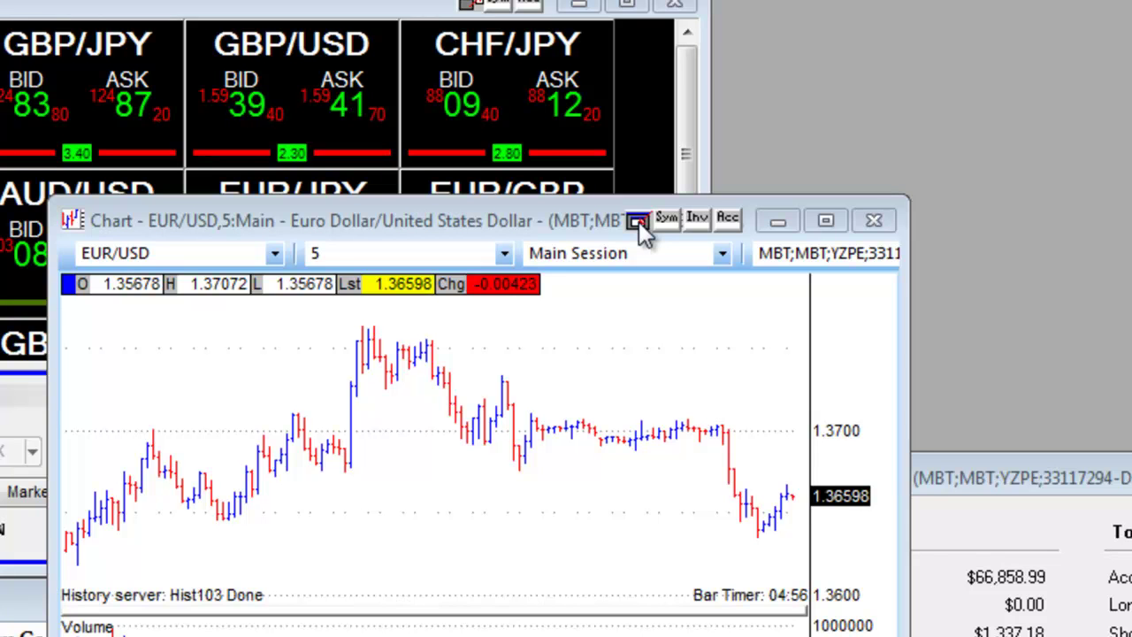
- Move the EUR/USD chart over the FX Board and maximize it to fill the workspace
{"action": "left_click", "coordinate": [638, 222]}
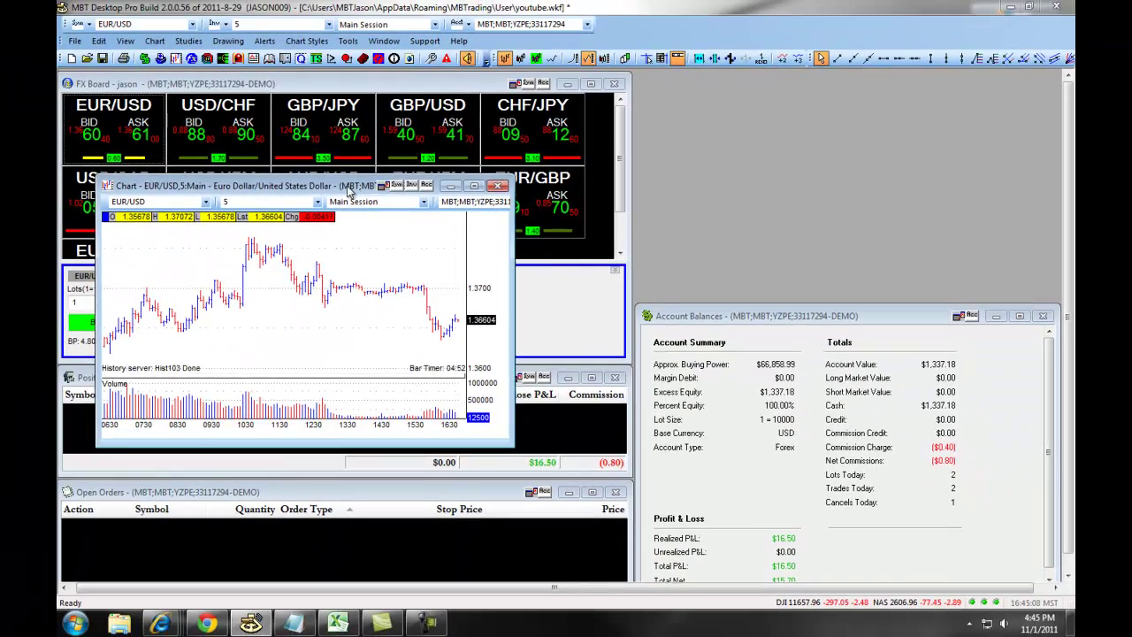
{"action": "left_click_drag", "start_coordinate": [125, 212], "coordinate": [376, 221]}
{"action": "left_click_drag", "start_coordinate": [469, 190], "coordinate": [515, 188]}
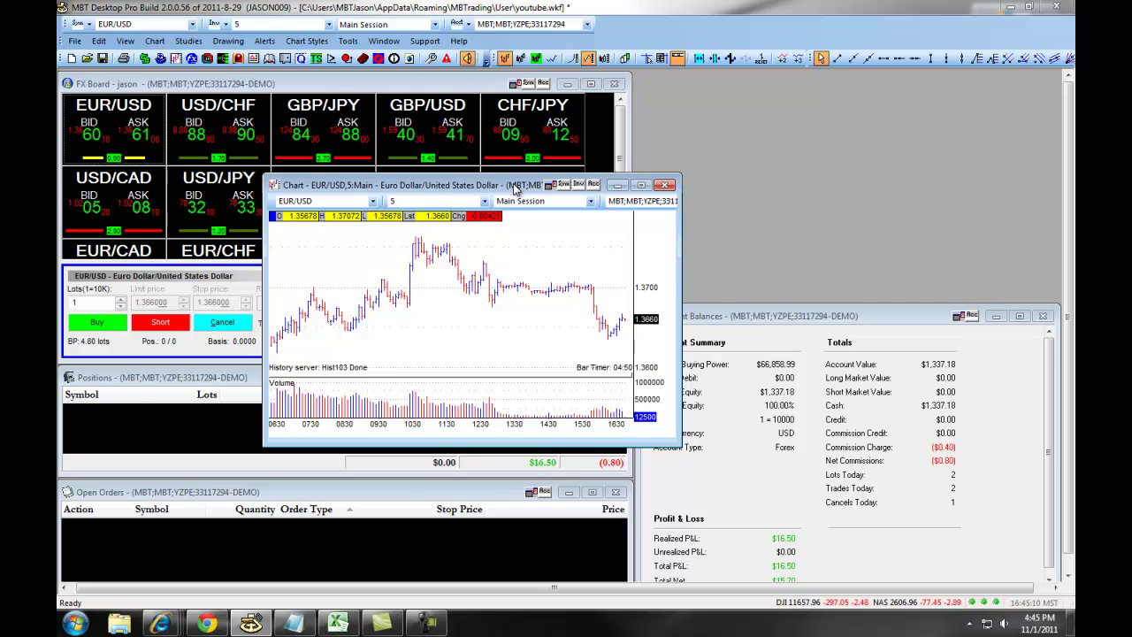
{"action": "left_click", "coordinate": [642, 186]}
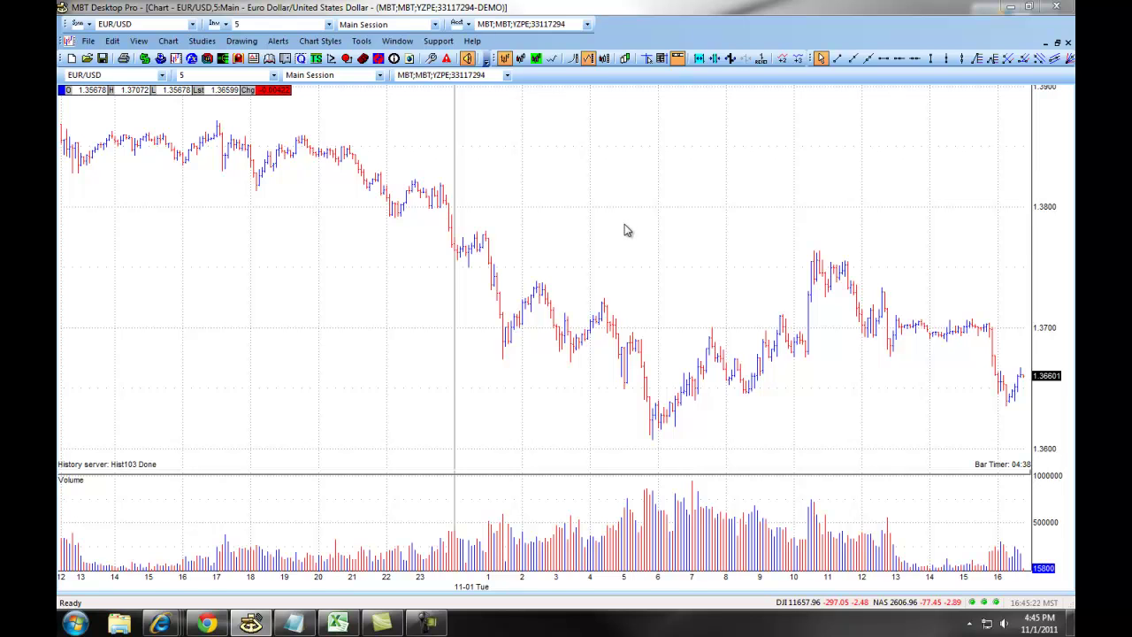
- Bring up Chart Preferences from the EUR/USD chart's context menu
{"action": "right_click", "coordinate": [556, 224]}
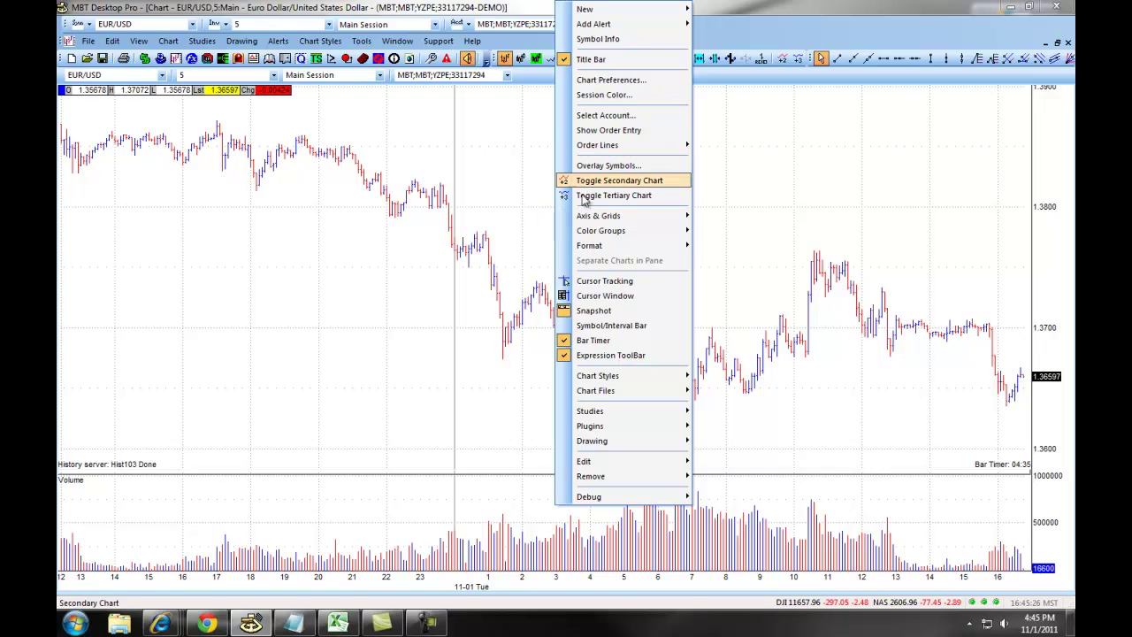
{"action": "left_click", "coordinate": [616, 84]}
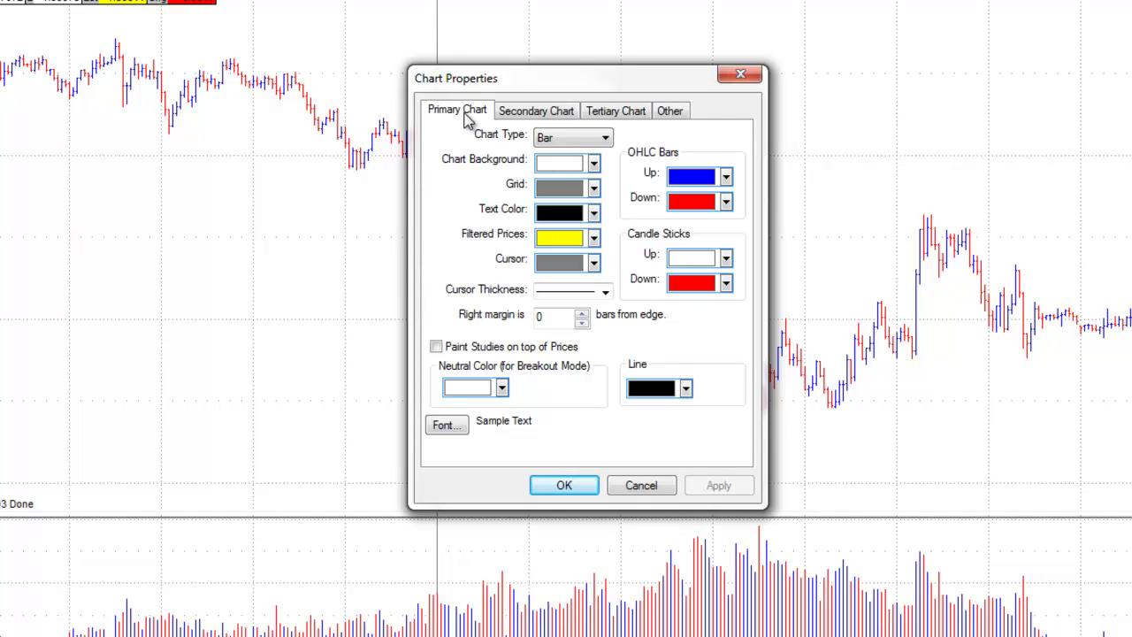
{"action": "left_click", "coordinate": [521, 115]}
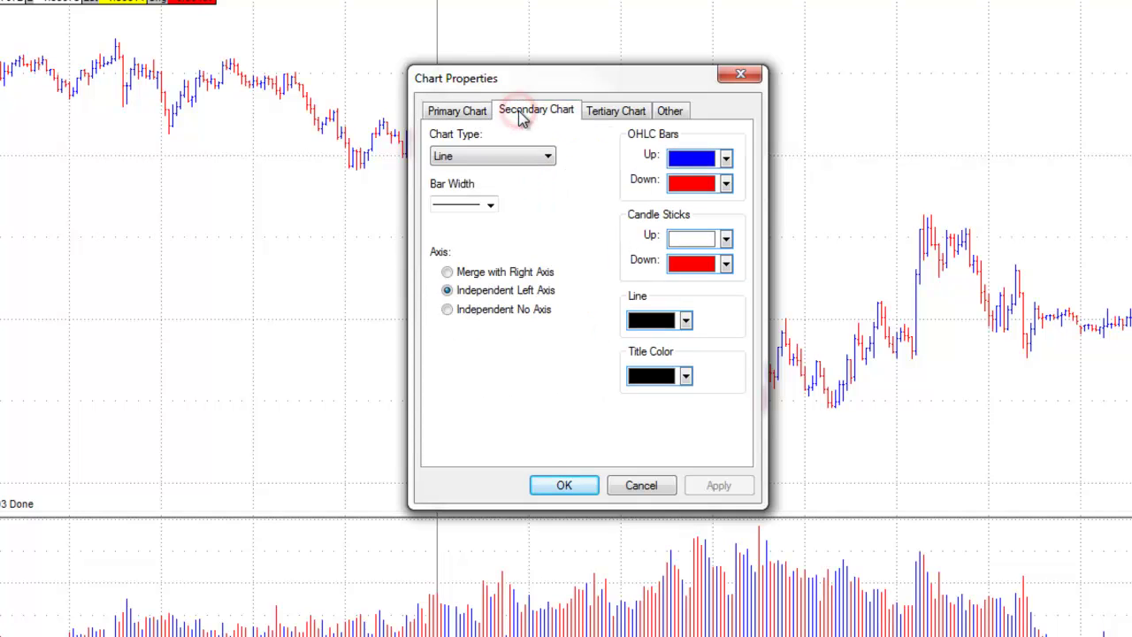
{"action": "left_click", "coordinate": [617, 113]}
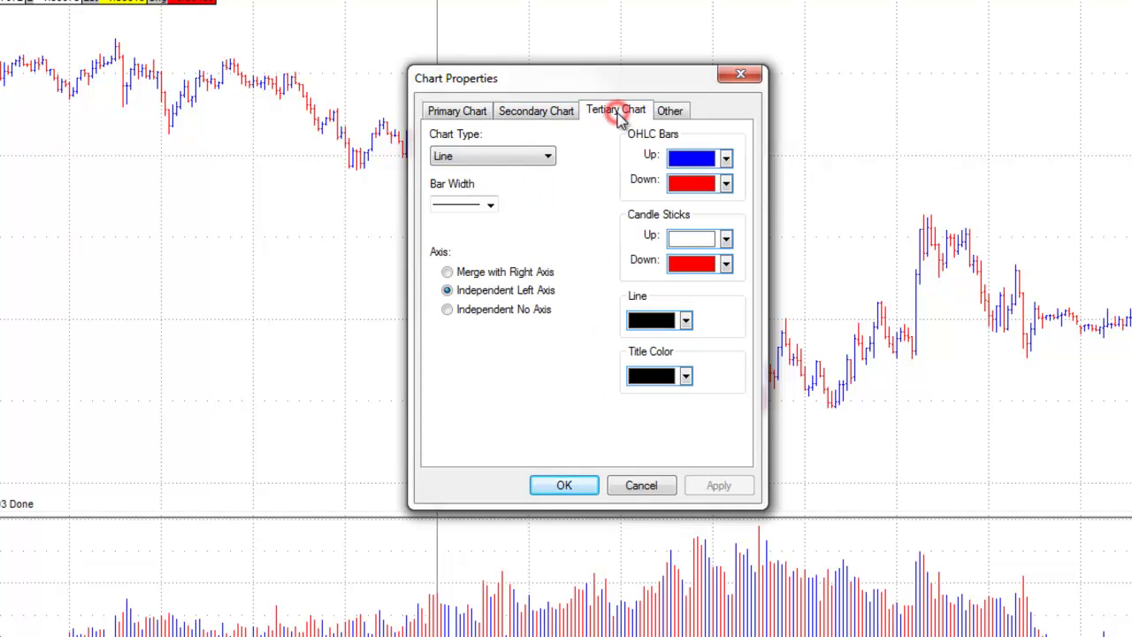
{"action": "left_click", "coordinate": [523, 119]}
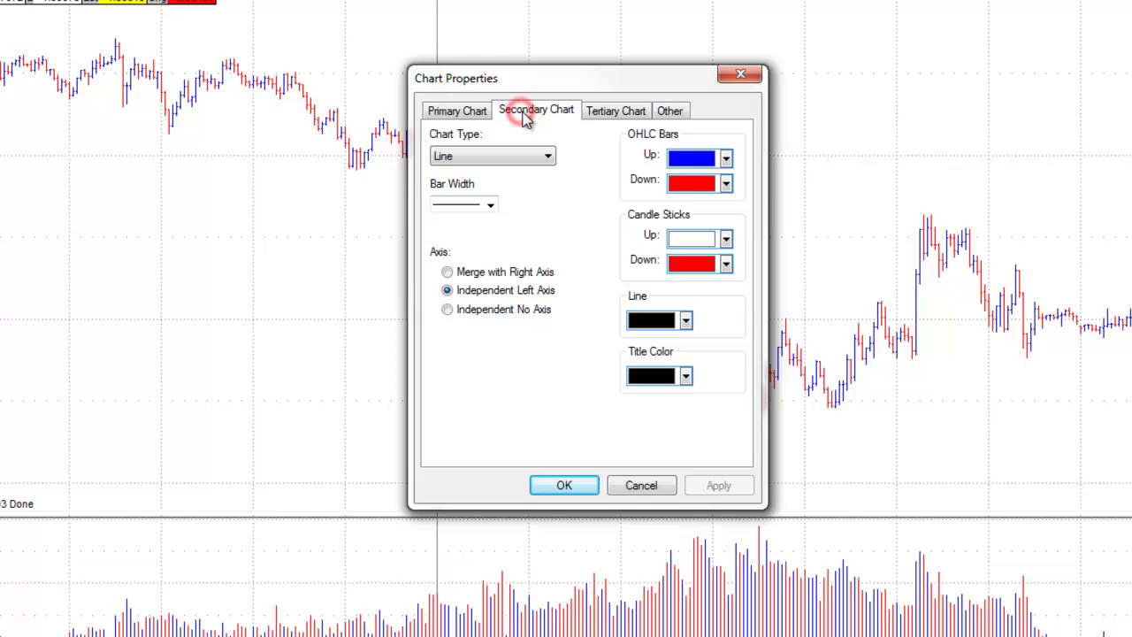
{"action": "left_click", "coordinate": [601, 114]}
{"action": "left_click", "coordinate": [541, 114]}
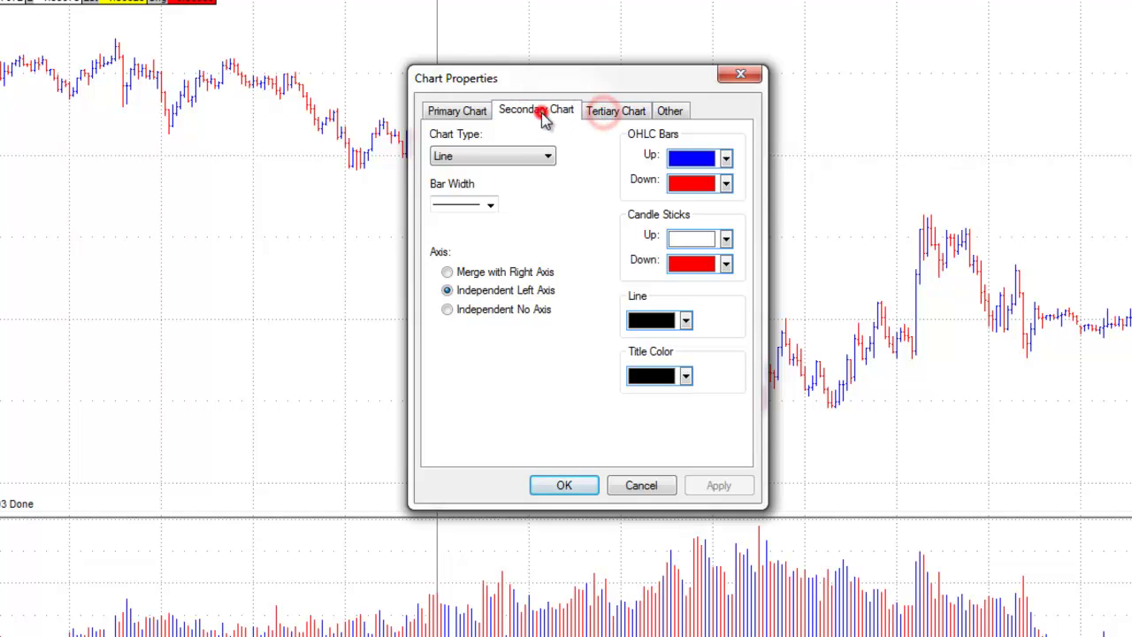
{"action": "left_click", "coordinate": [470, 115]}
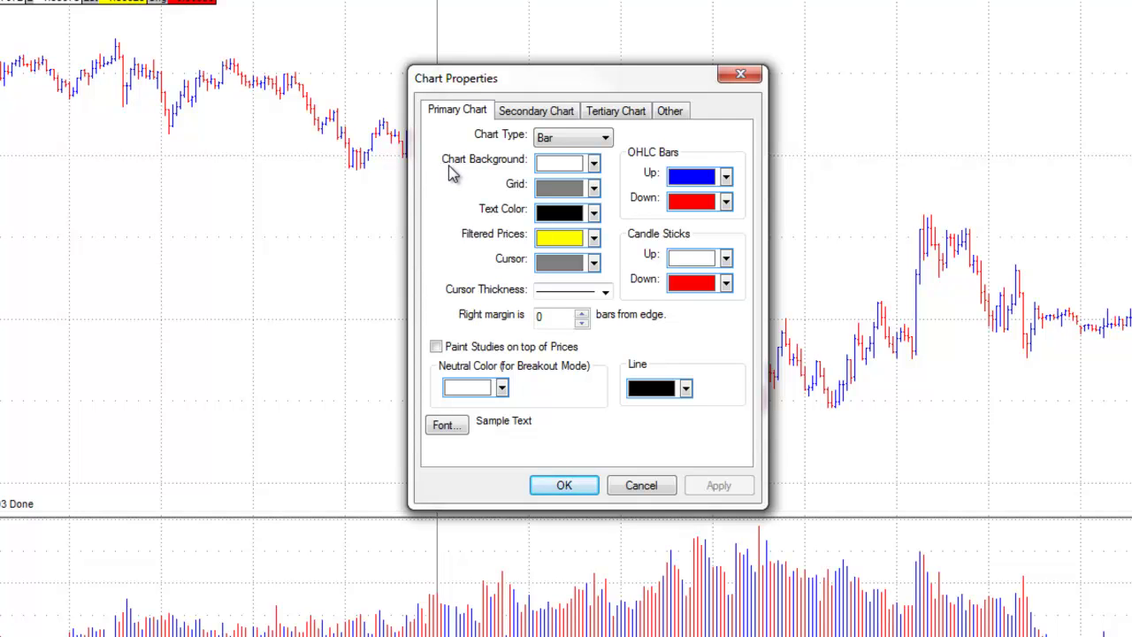
{"action": "left_click", "coordinate": [605, 139]}
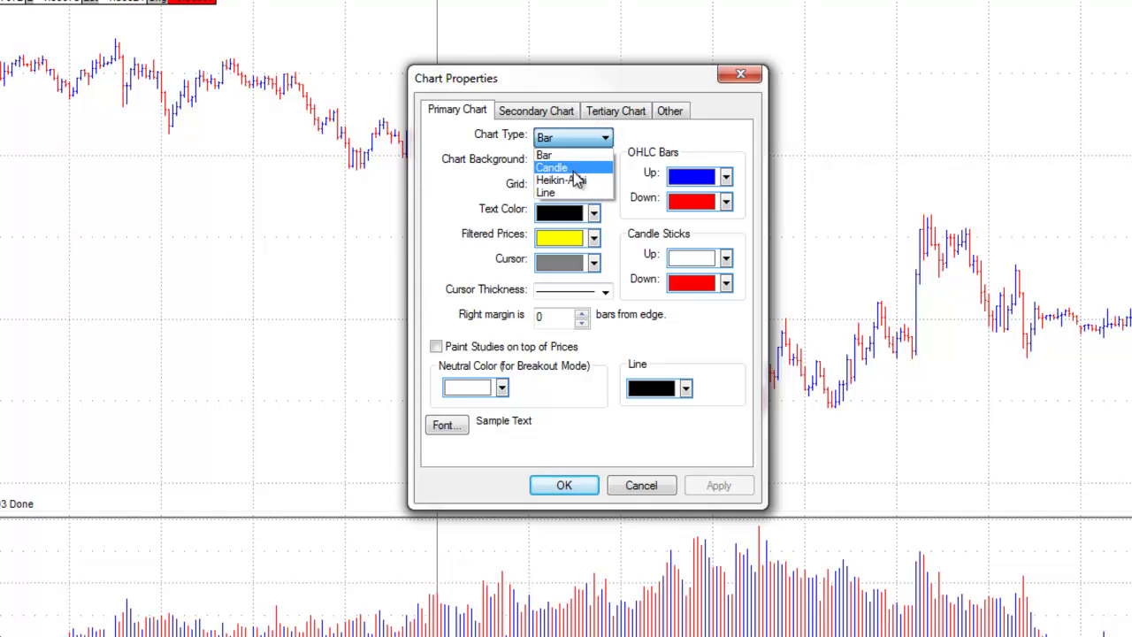
- Set the primary chart type to Candle, keeping white background, grey grid and black text
{"action": "left_click", "coordinate": [573, 170]}
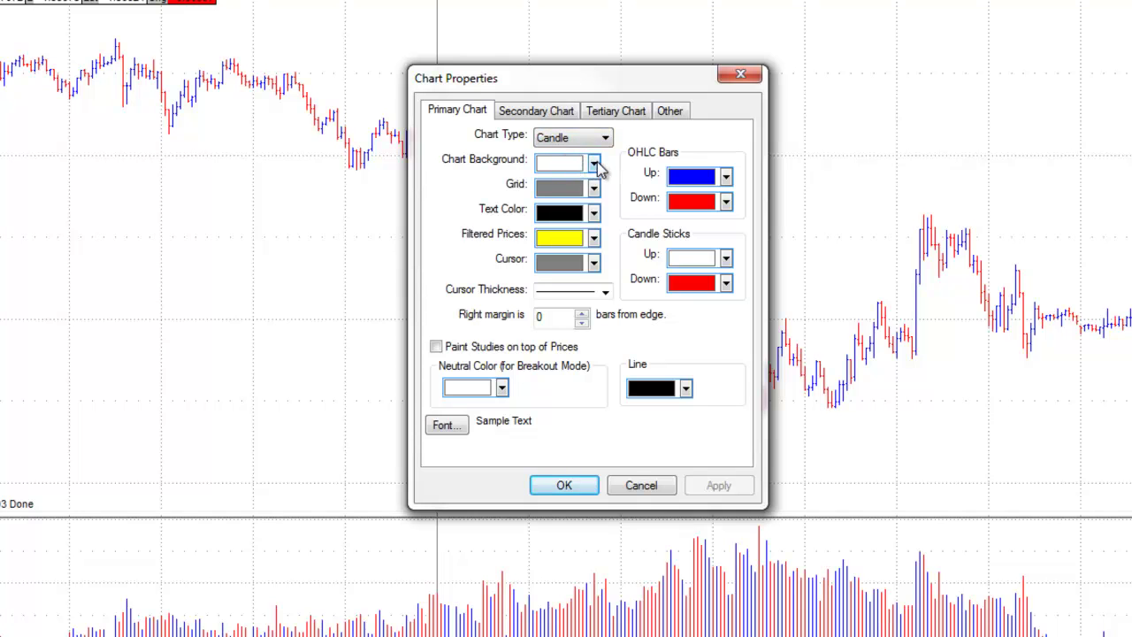
{"action": "left_click", "coordinate": [595, 164]}
{"action": "left_click", "coordinate": [594, 162]}
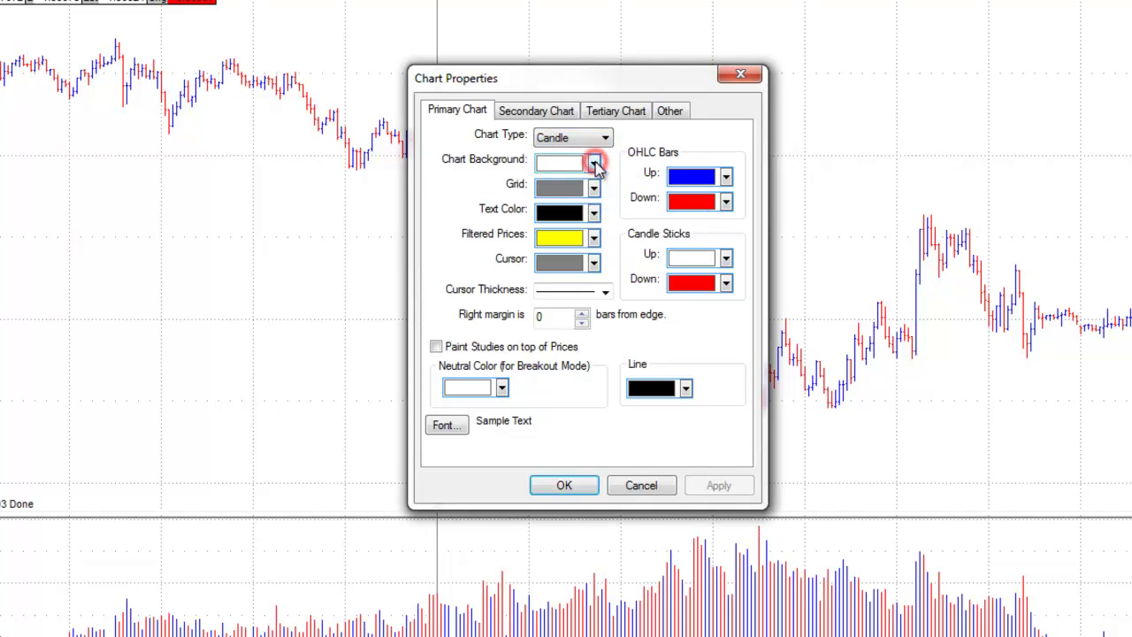
{"action": "left_click", "coordinate": [594, 187]}
{"action": "left_click", "coordinate": [595, 186]}
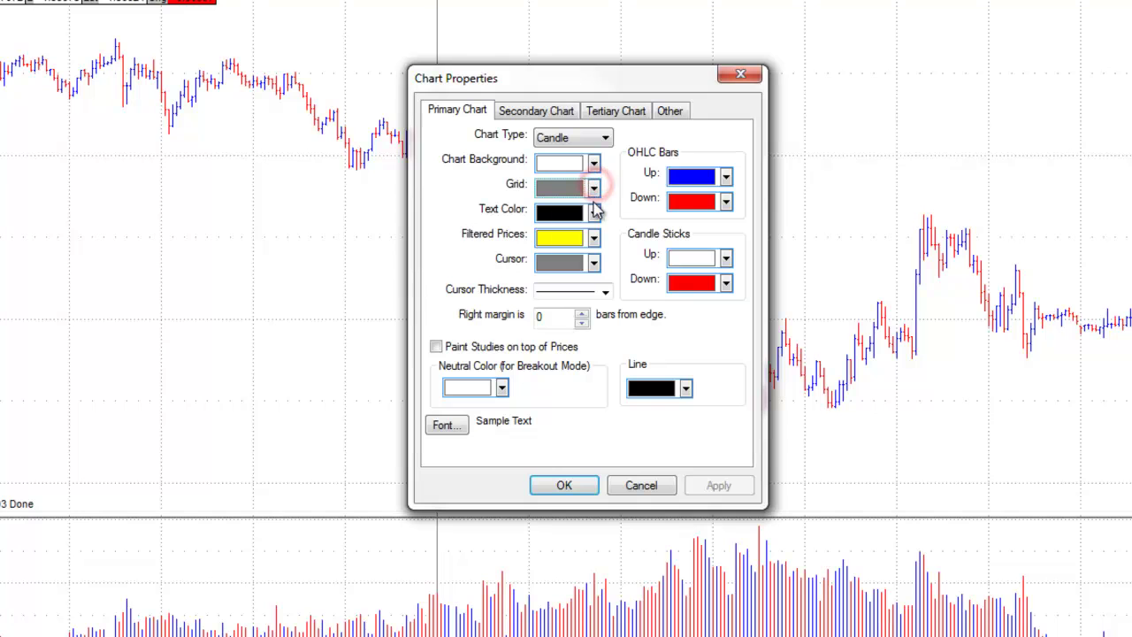
{"action": "left_click", "coordinate": [595, 212]}
{"action": "left_click", "coordinate": [594, 210]}
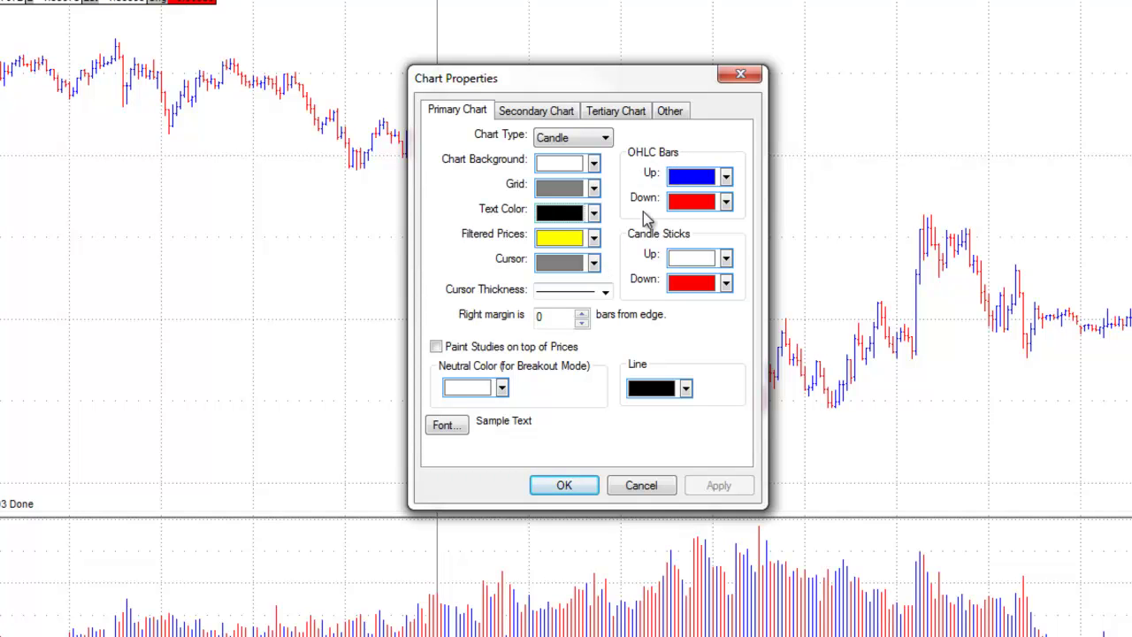
- Make rising candles green and the breakout neutral colour yellow, keeping the line colour black
{"action": "left_click", "coordinate": [725, 260]}
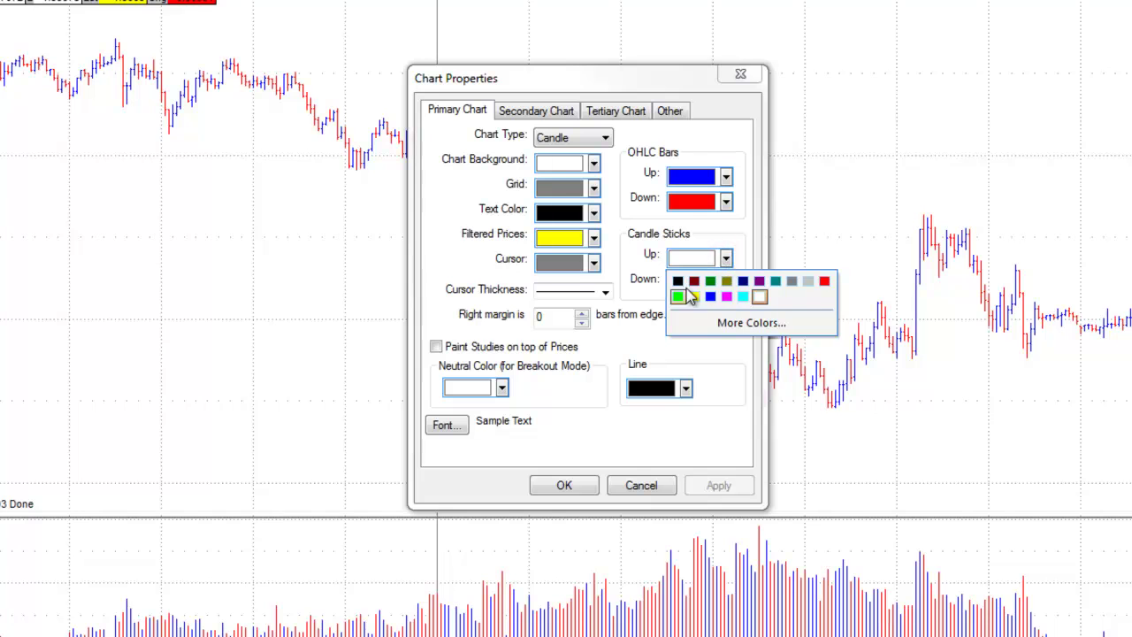
{"action": "left_click", "coordinate": [679, 293]}
{"action": "left_click", "coordinate": [562, 318]}
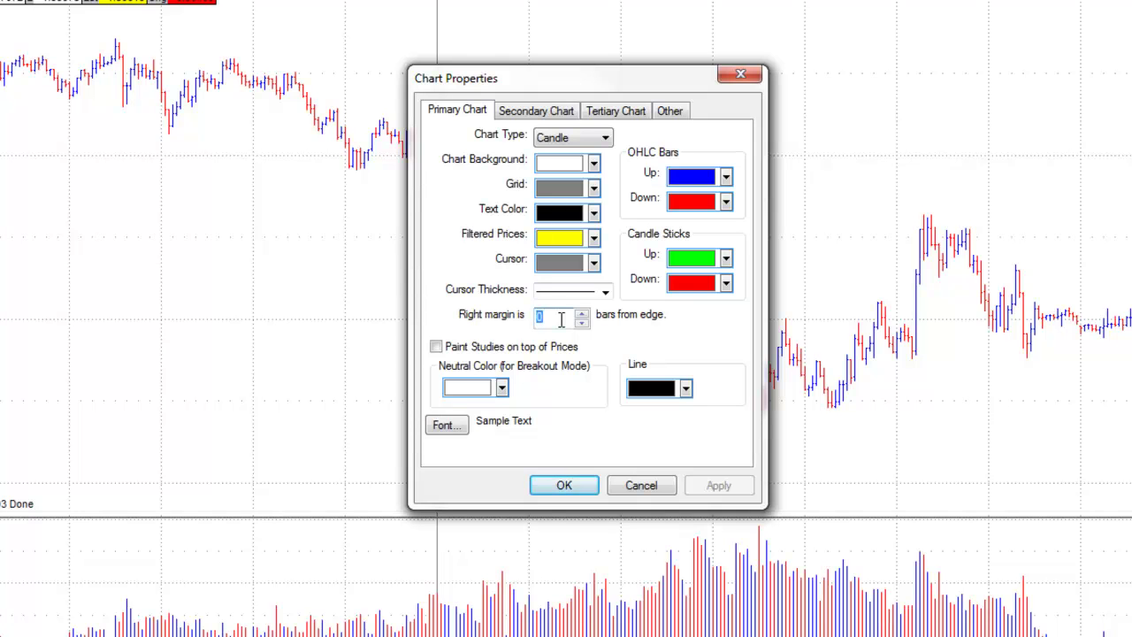
{"action": "left_click", "coordinate": [501, 387]}
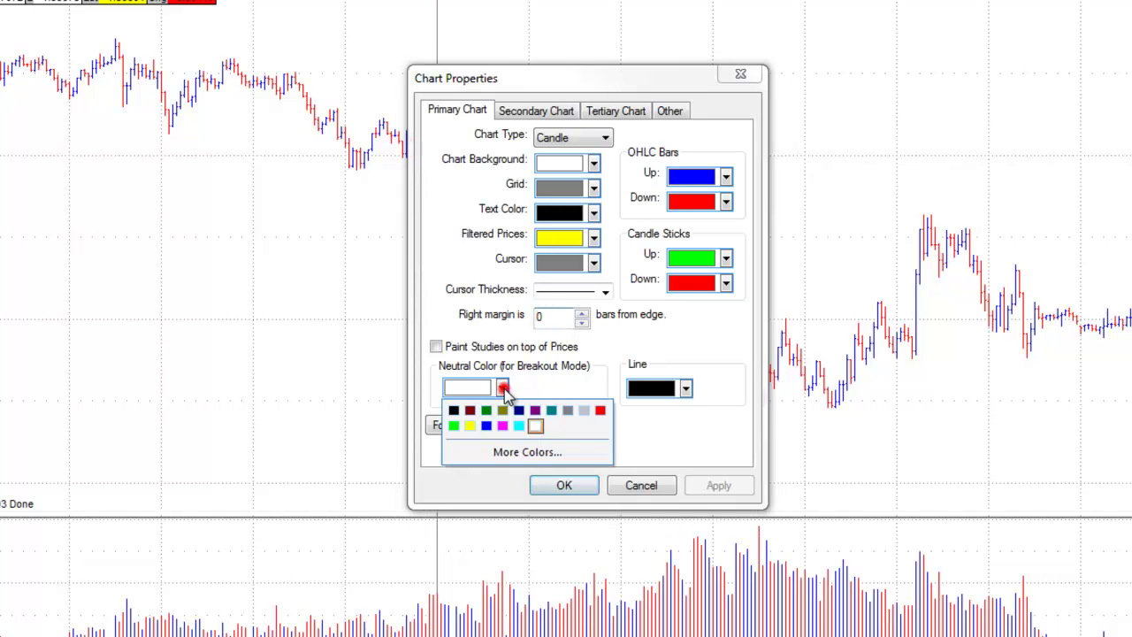
{"action": "left_click", "coordinate": [470, 427]}
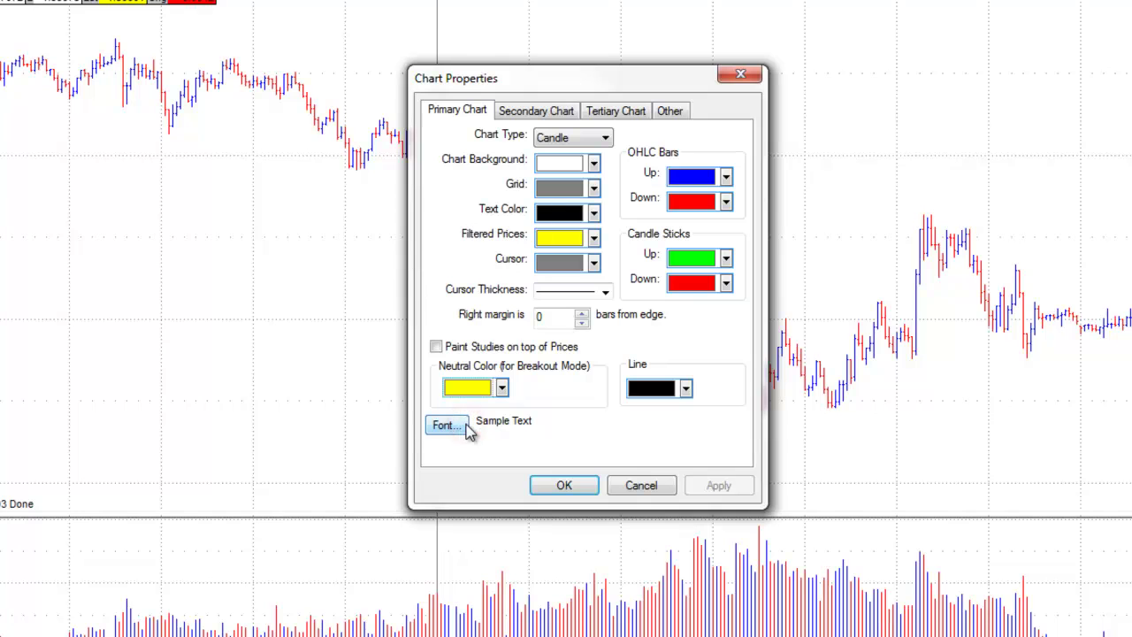
{"action": "left_click", "coordinate": [688, 391]}
{"action": "left_click", "coordinate": [687, 391]}
{"action": "left_click", "coordinate": [687, 391]}
- Set secondary rising candles to blue and tertiary to magenta, then apply Chart Properties
{"action": "left_click", "coordinate": [541, 112]}
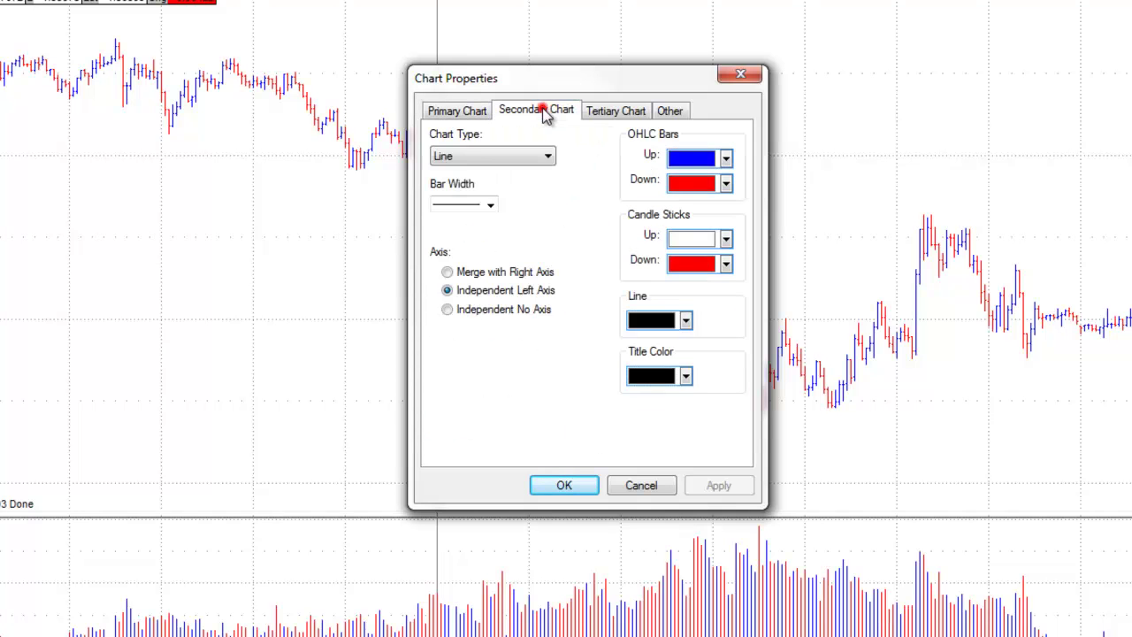
{"action": "left_click", "coordinate": [725, 238]}
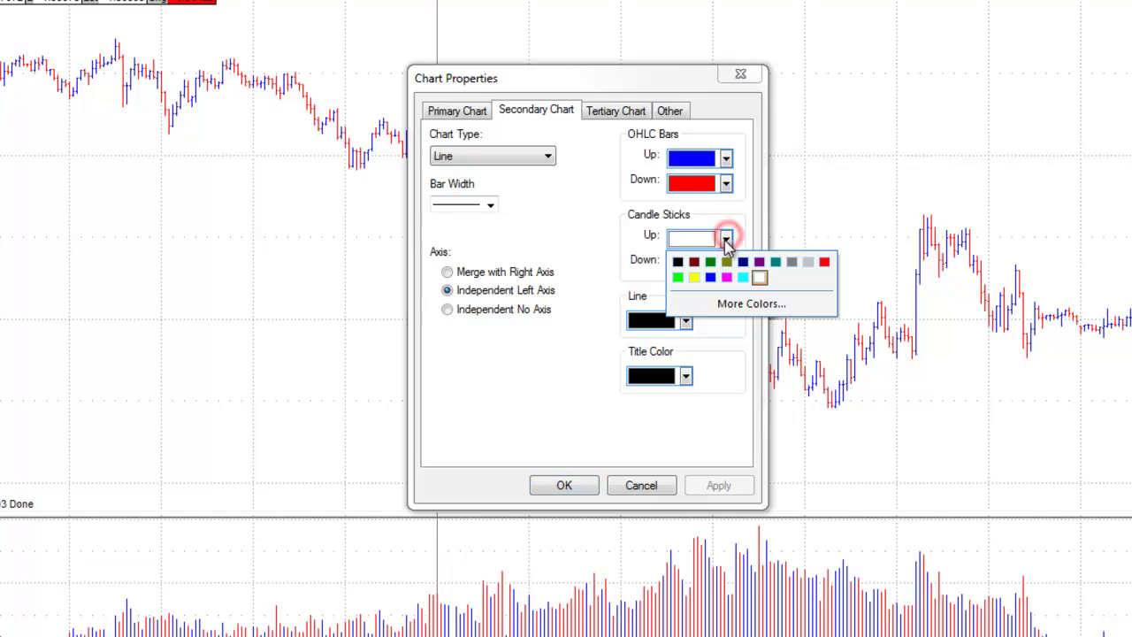
{"action": "left_click", "coordinate": [710, 281]}
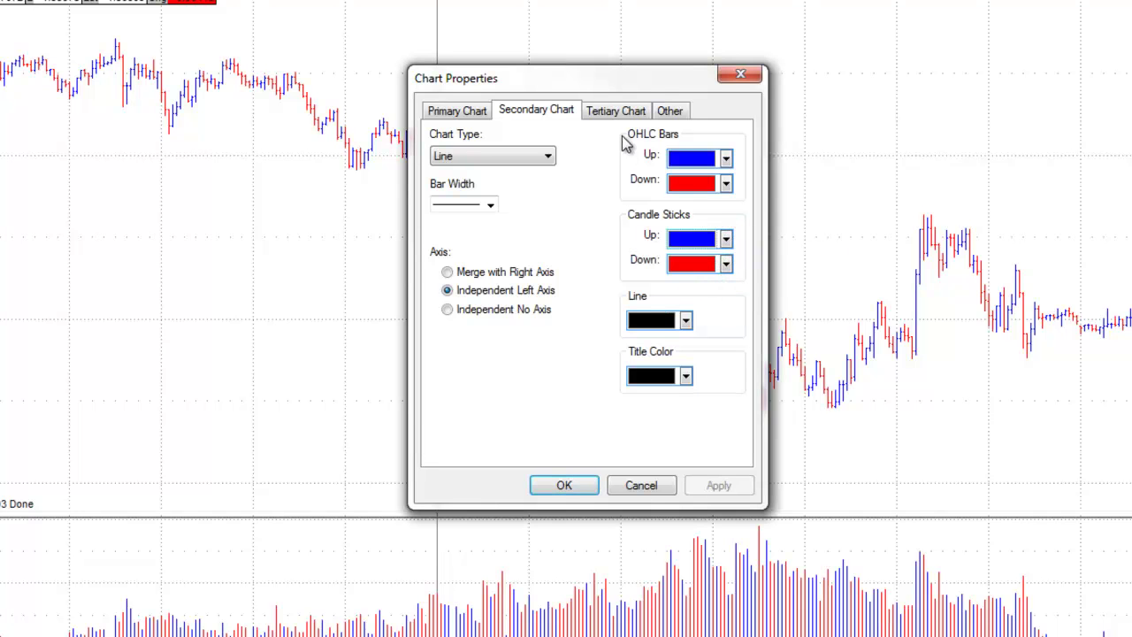
{"action": "left_click", "coordinate": [619, 111]}
{"action": "left_click", "coordinate": [726, 239]}
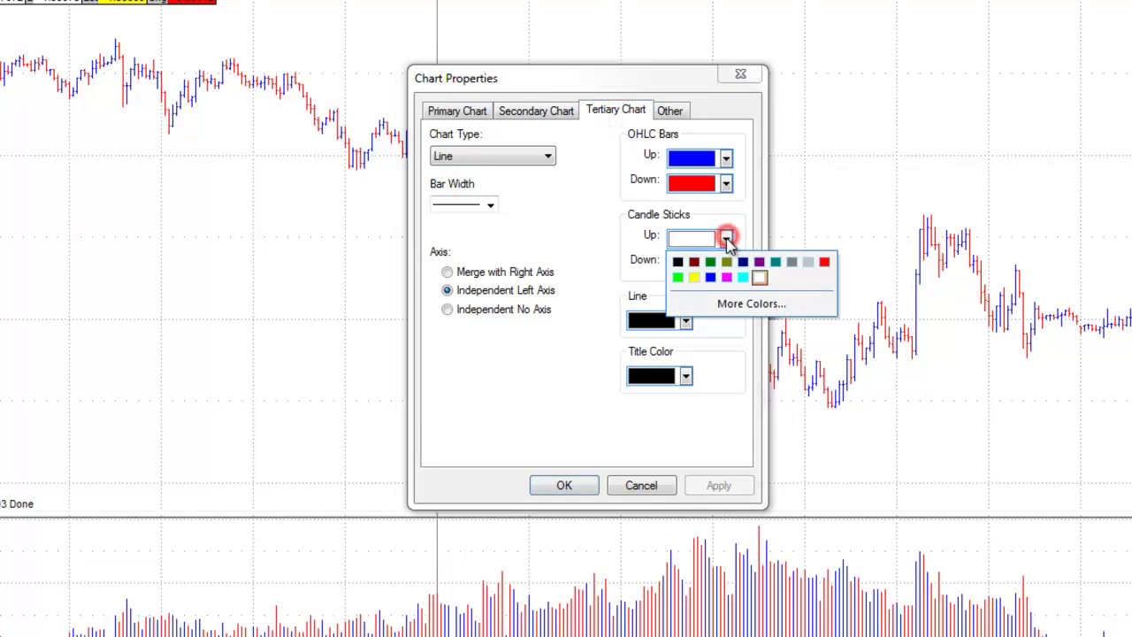
{"action": "left_click", "coordinate": [727, 262]}
{"action": "left_click", "coordinate": [676, 113]}
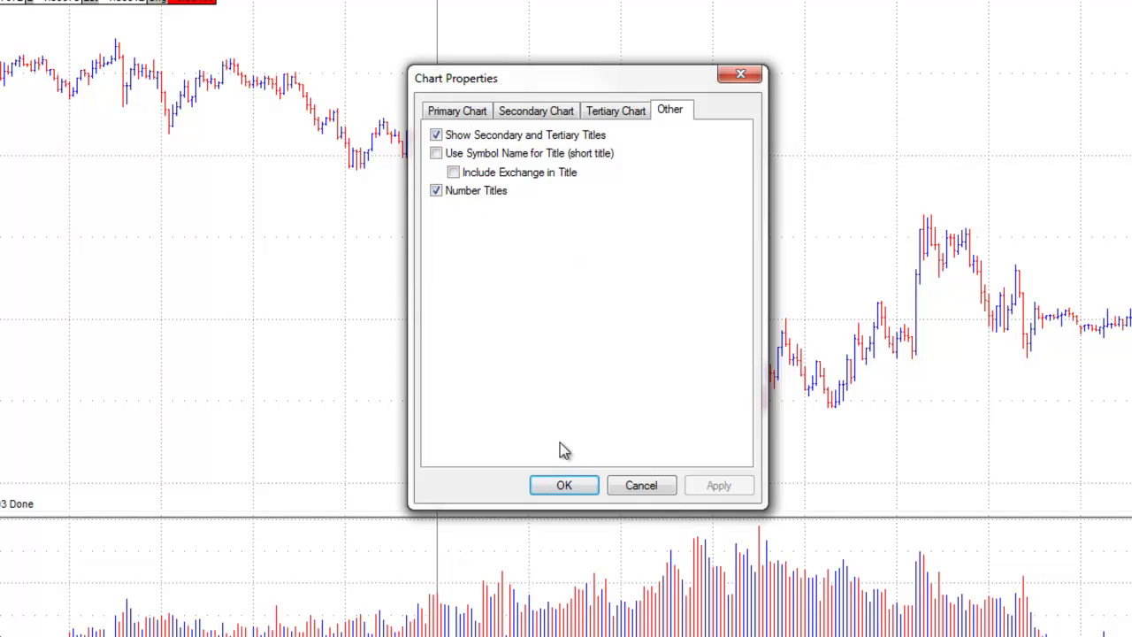
{"action": "left_click", "coordinate": [461, 112]}
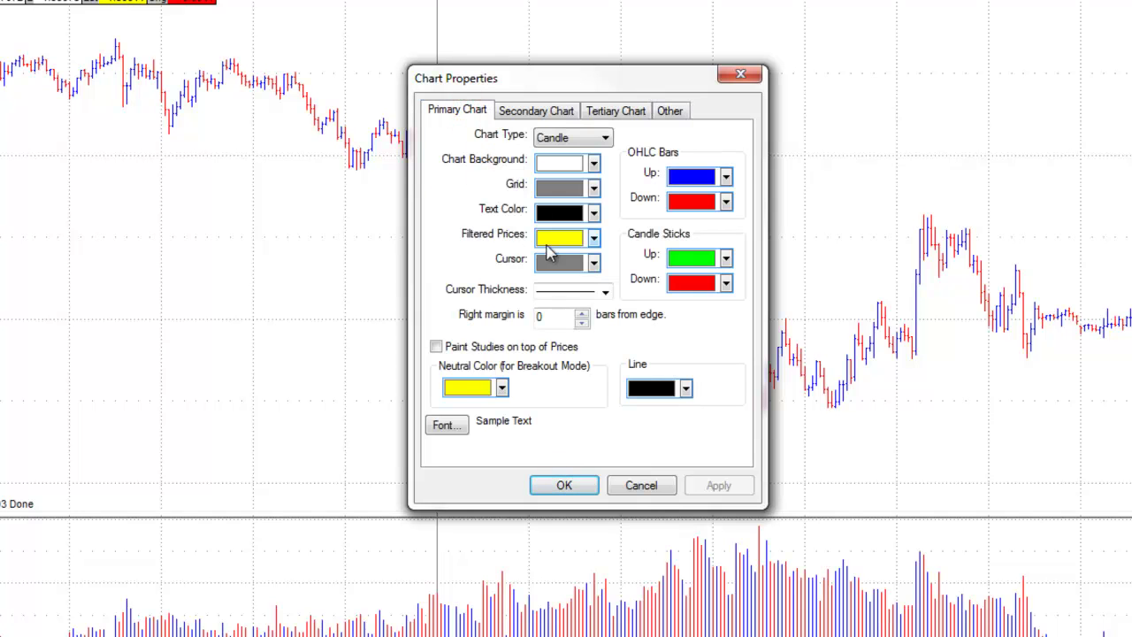
{"action": "left_click", "coordinate": [566, 487]}
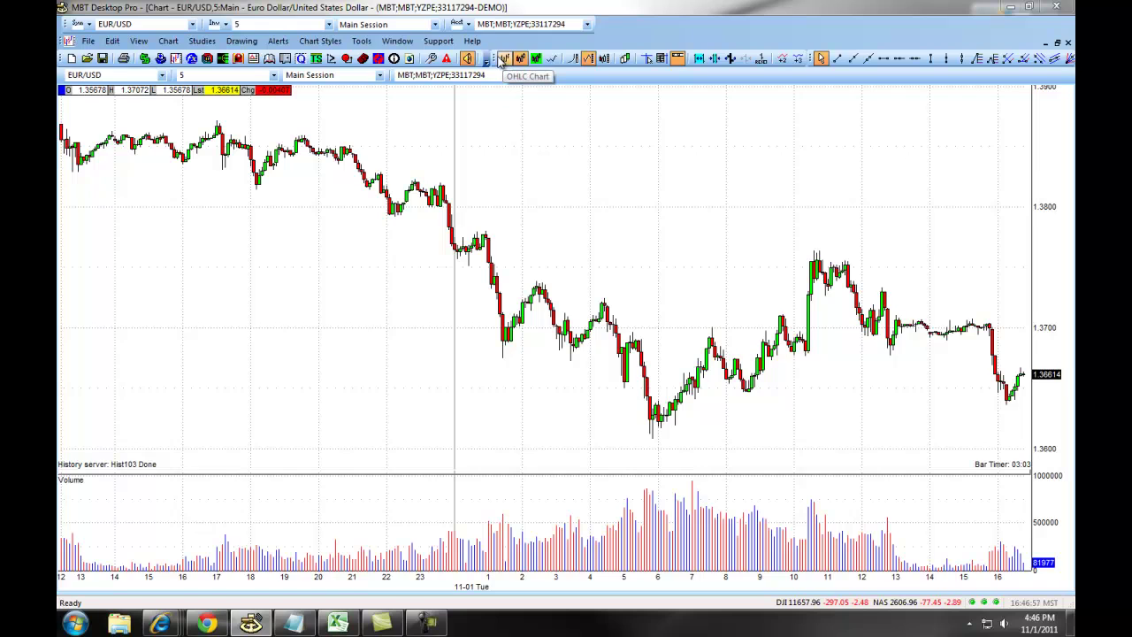
- Detach a floating Chart Bar and cycle OHLC, Candle and Line styles, ending on candlesticks
{"action": "left_click_drag", "start_coordinate": [495, 58], "coordinate": [502, 74]}
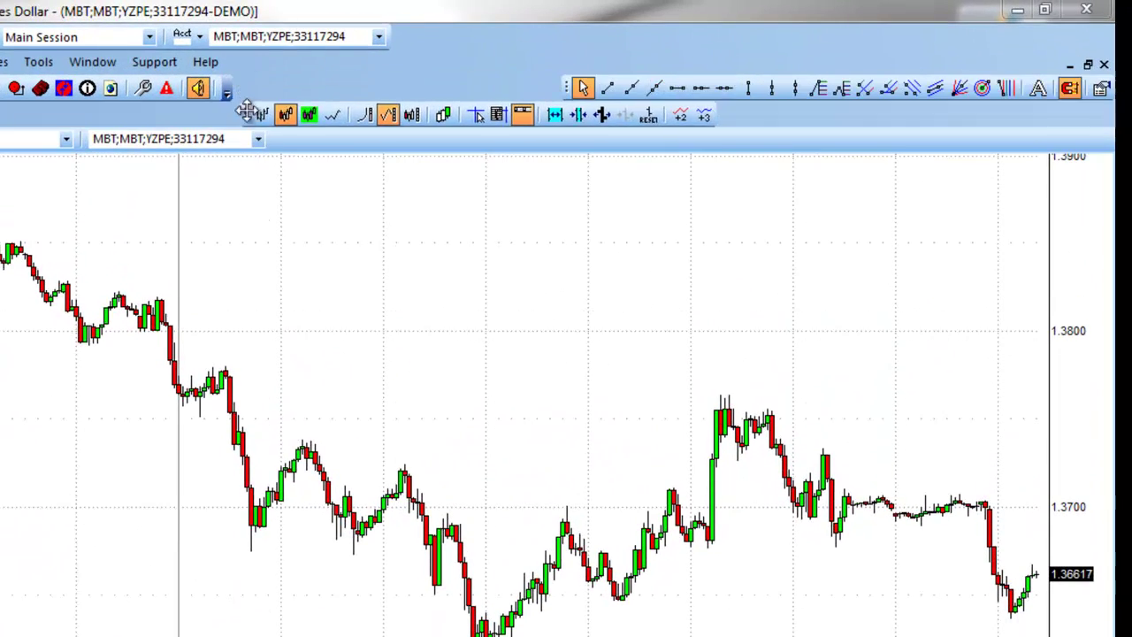
{"action": "left_click_drag", "start_coordinate": [248, 112], "coordinate": [246, 202]}
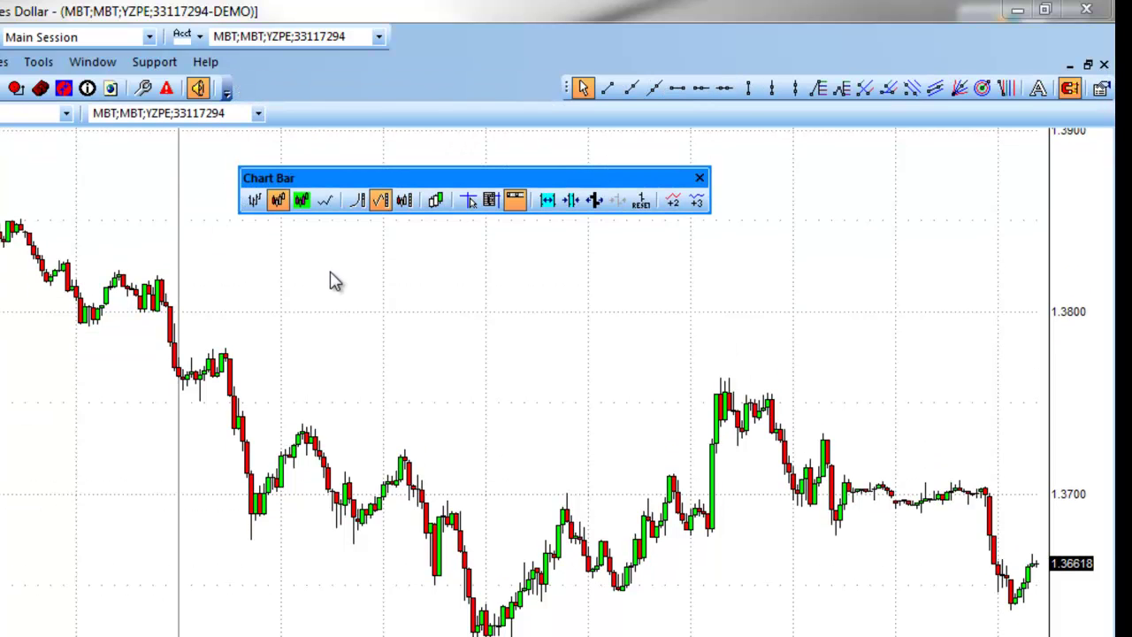
{"action": "left_click", "coordinate": [254, 199]}
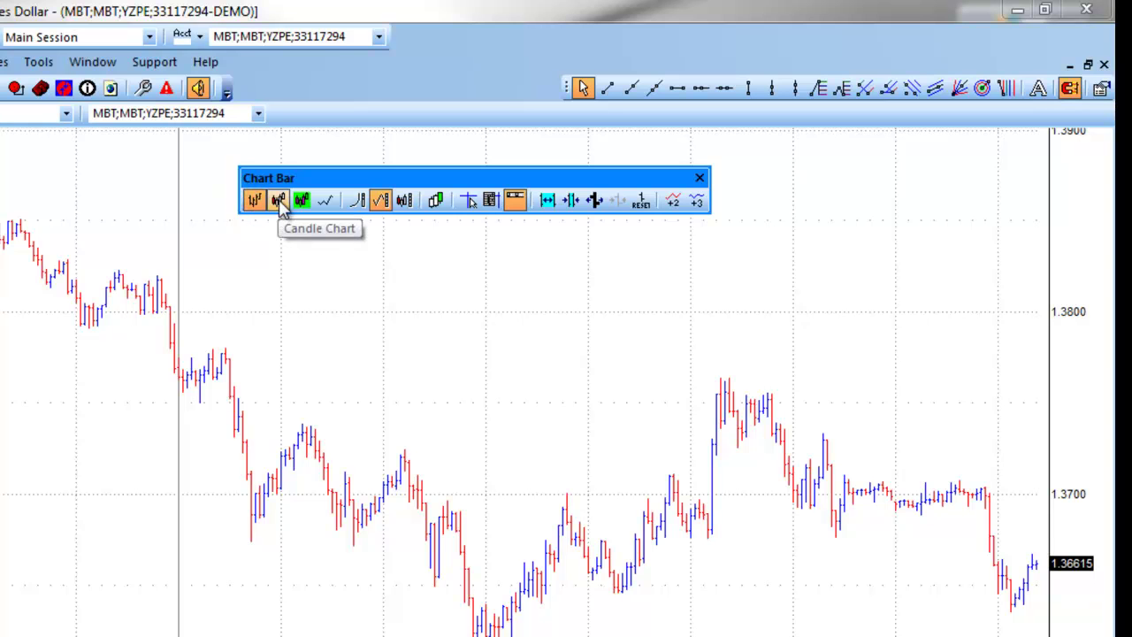
{"action": "left_click", "coordinate": [277, 200]}
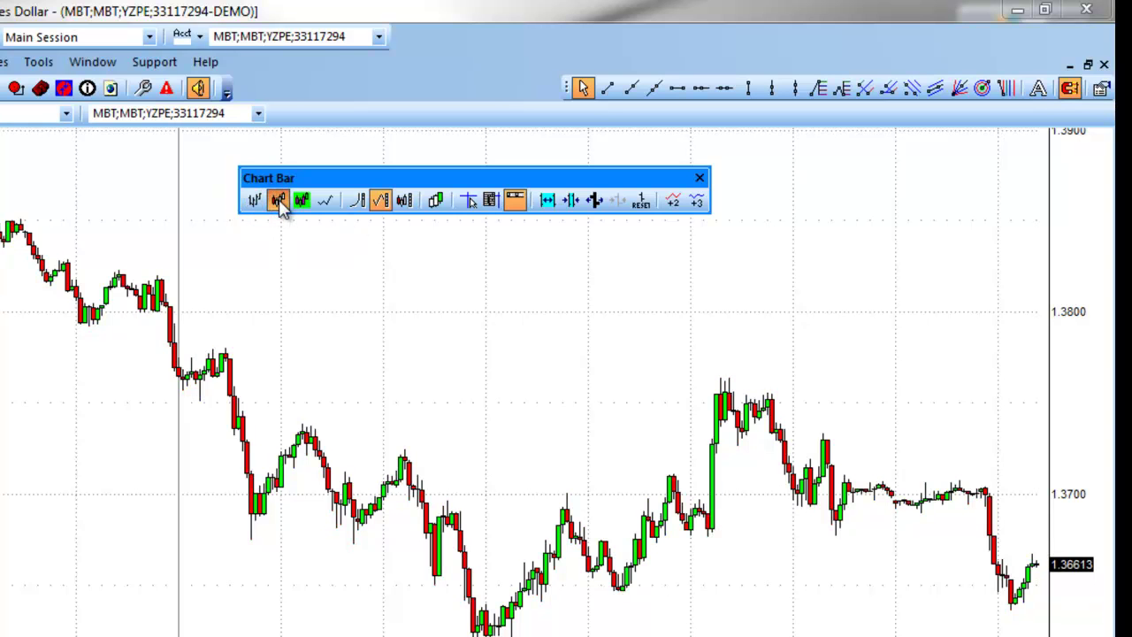
{"action": "left_click", "coordinate": [302, 201]}
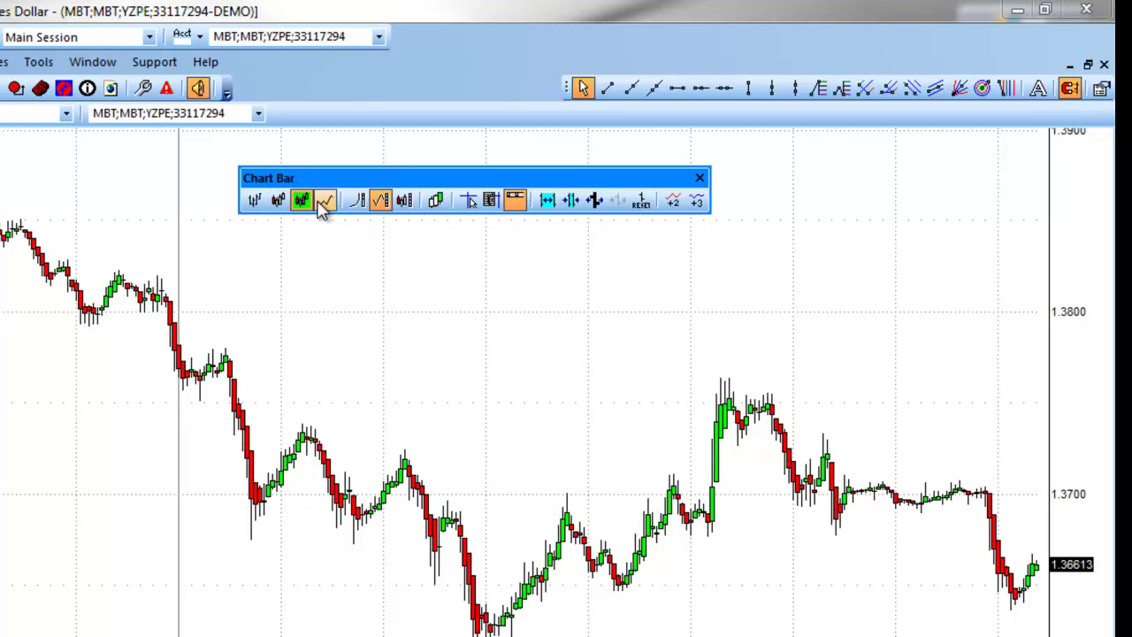
{"action": "left_click", "coordinate": [324, 202]}
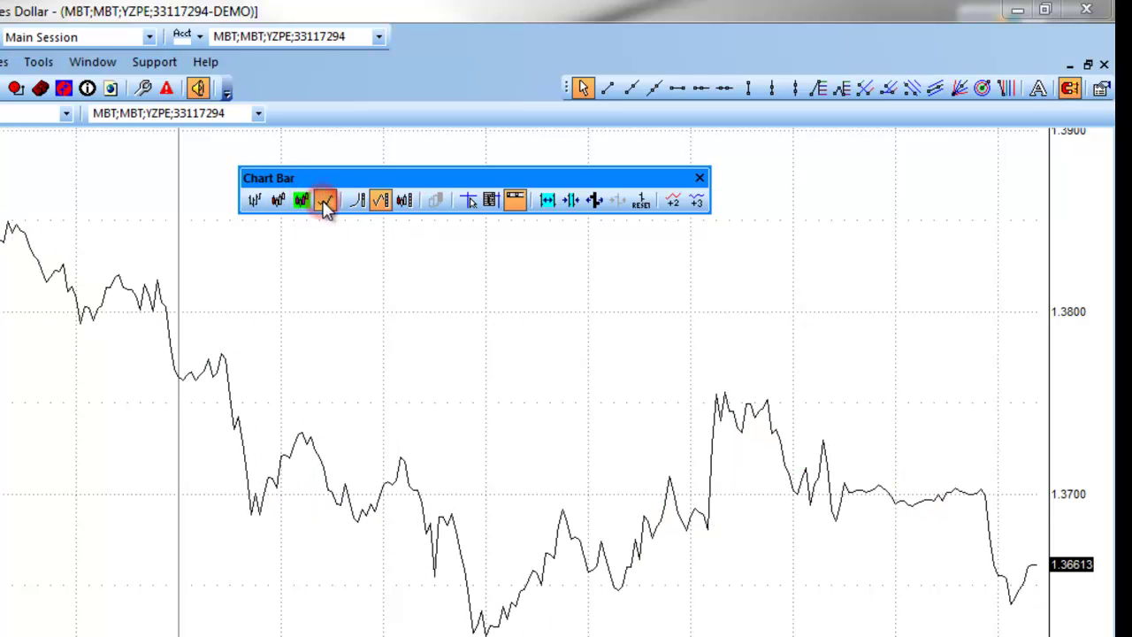
{"action": "left_click", "coordinate": [277, 201]}
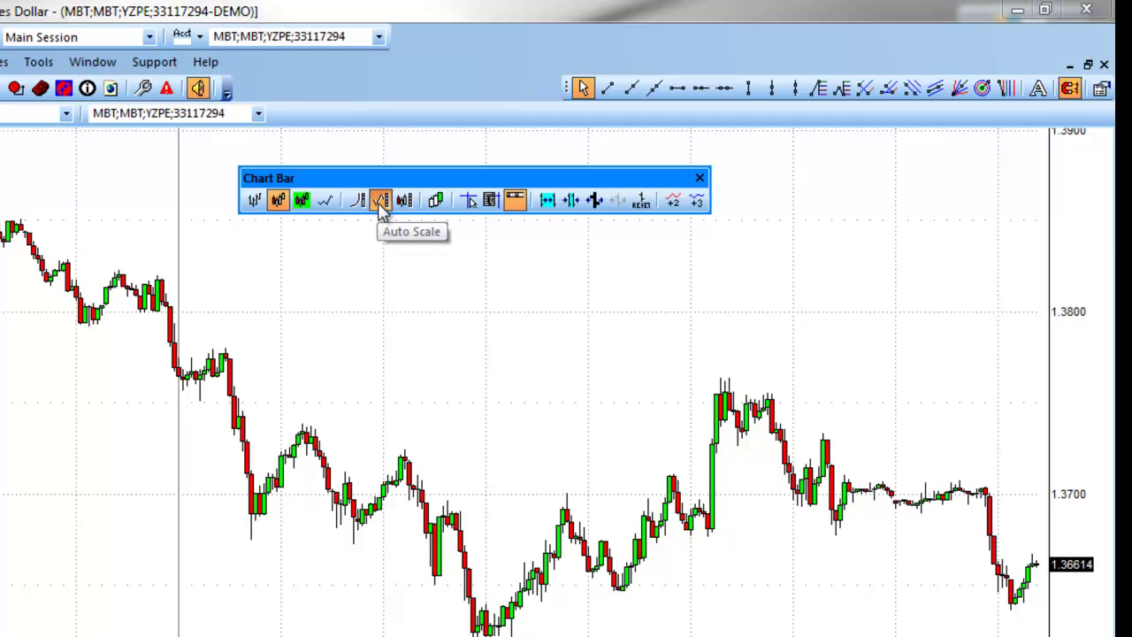
- Turn on Auto Scale, toggle Breakout Bars on and off, and enable the crosshair
{"action": "left_click", "coordinate": [380, 201]}
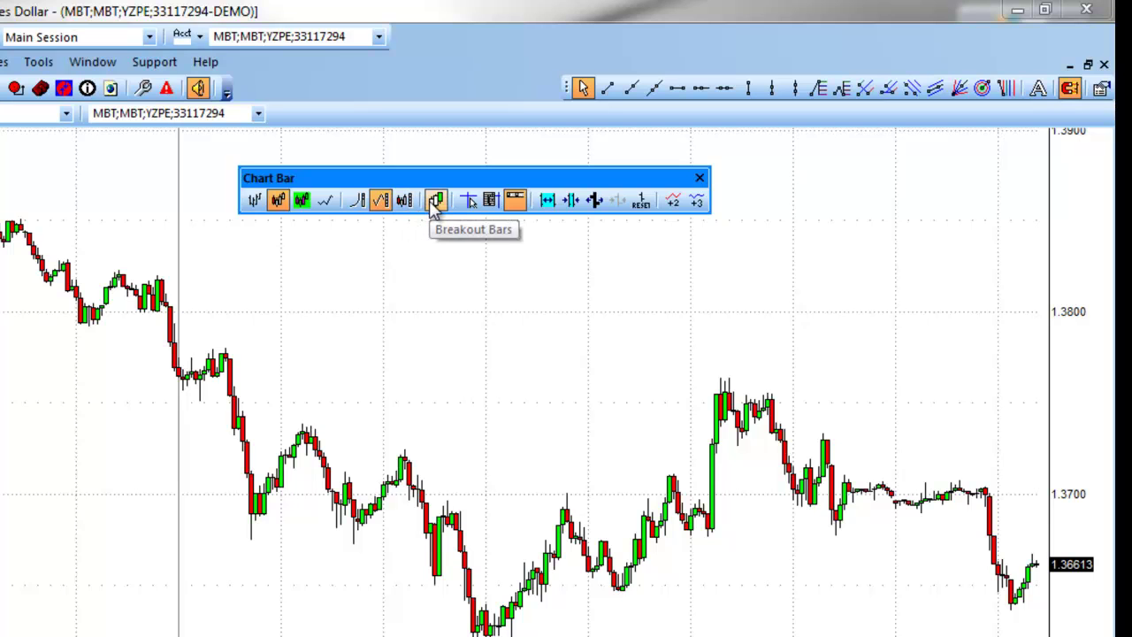
{"action": "left_click", "coordinate": [434, 202]}
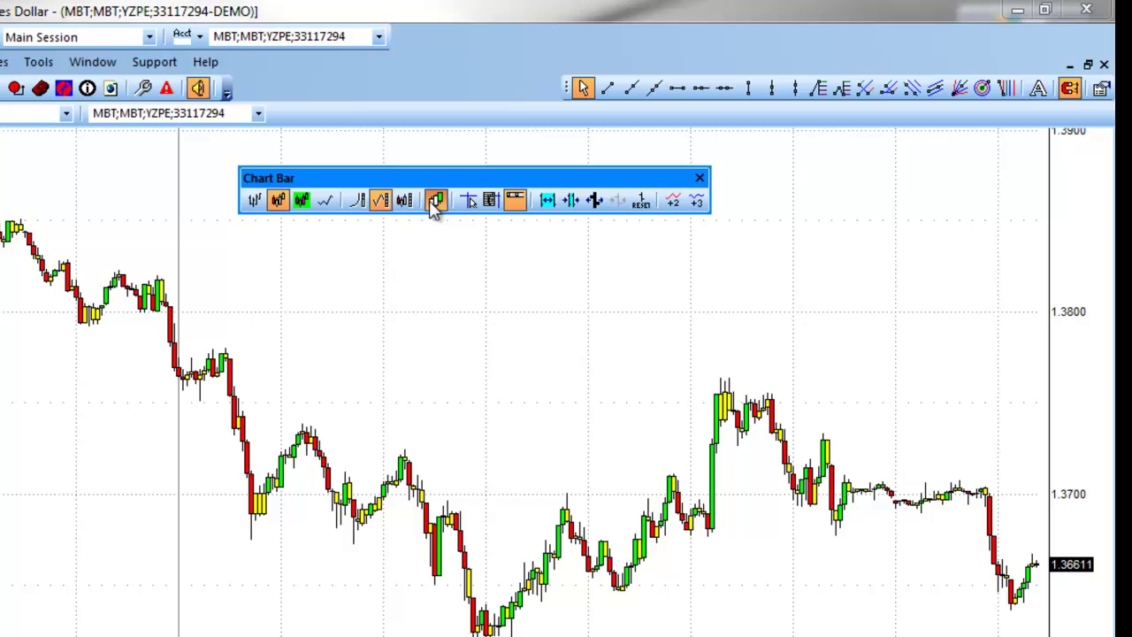
{"action": "left_click", "coordinate": [435, 201]}
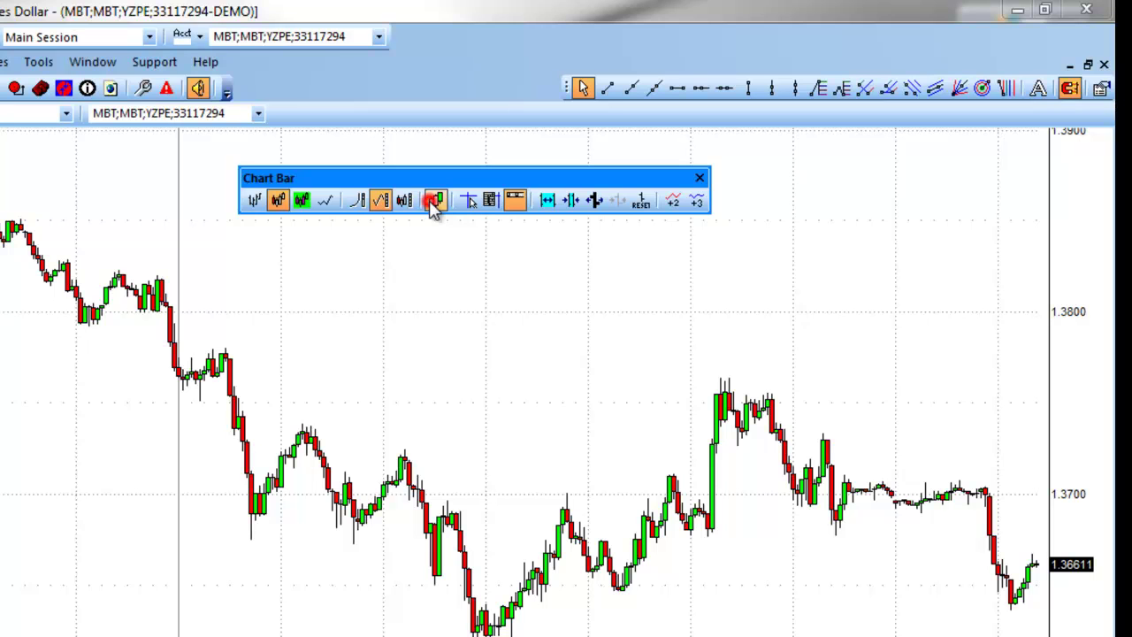
{"action": "left_click", "coordinate": [468, 201]}
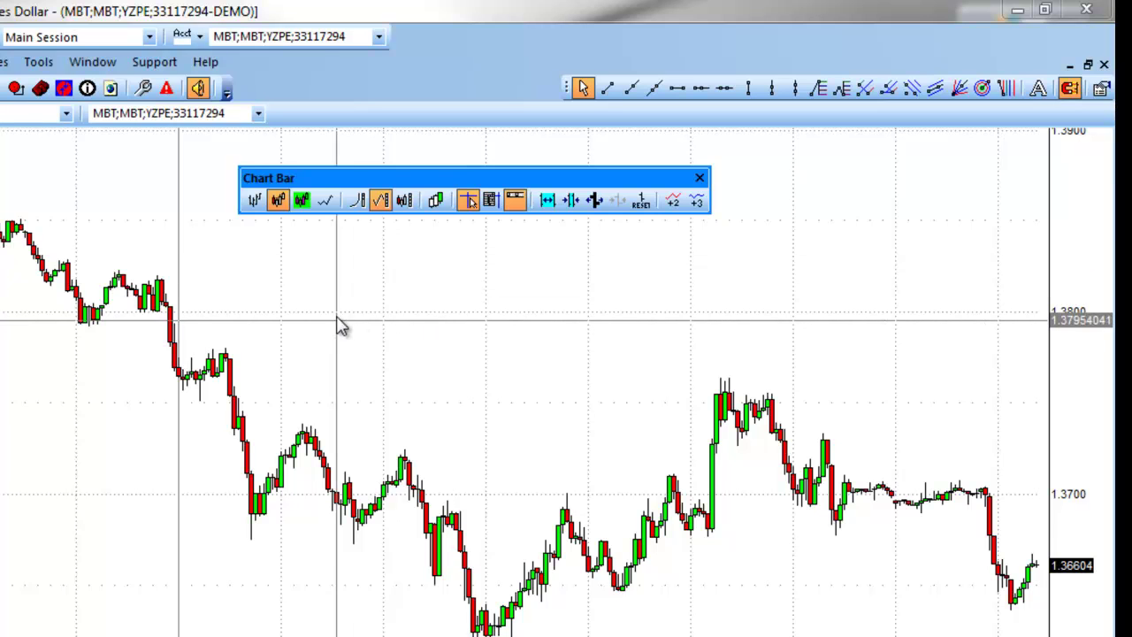
- Show the data window and shift the chart's visible time and price range
{"action": "left_click", "coordinate": [492, 202]}
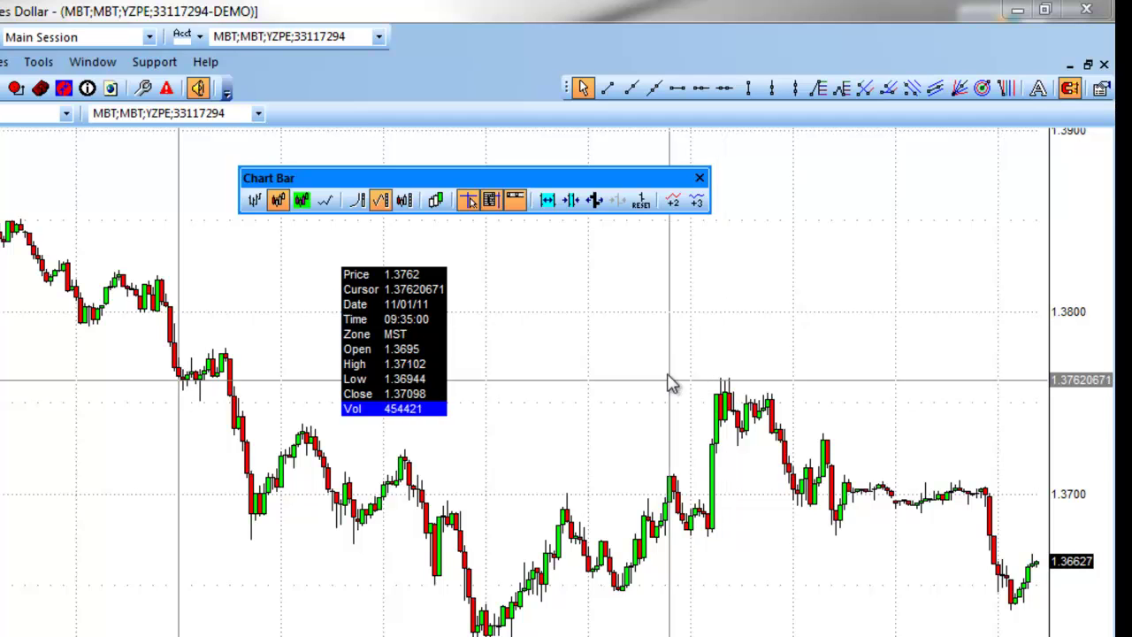
{"action": "left_click", "coordinate": [547, 201]}
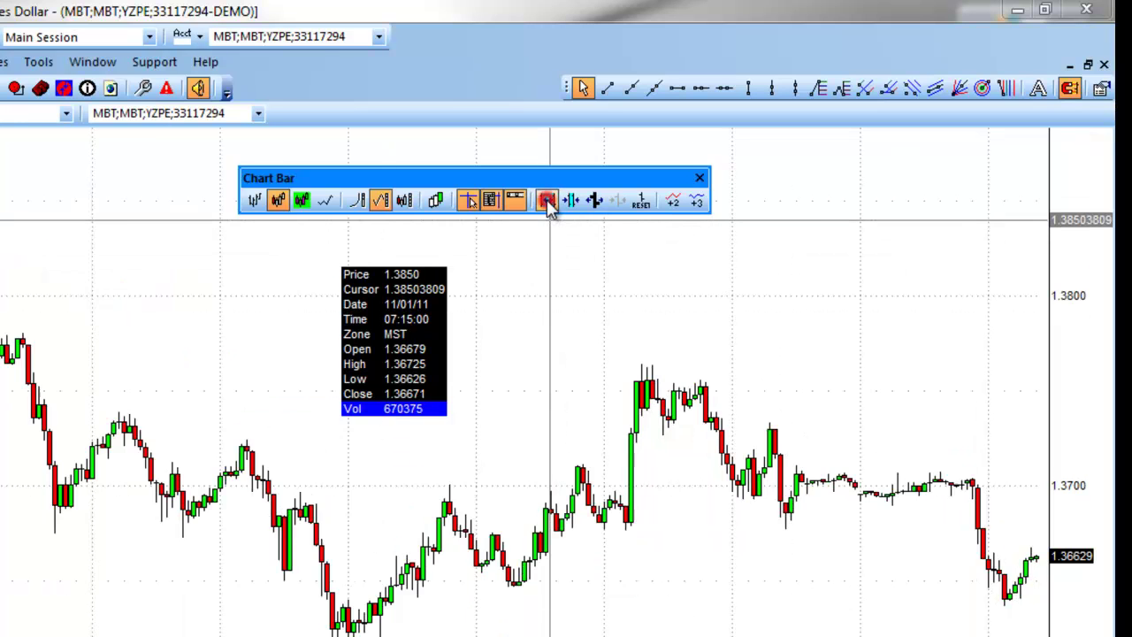
{"action": "left_click", "coordinate": [548, 201]}
{"action": "left_click", "coordinate": [547, 201]}
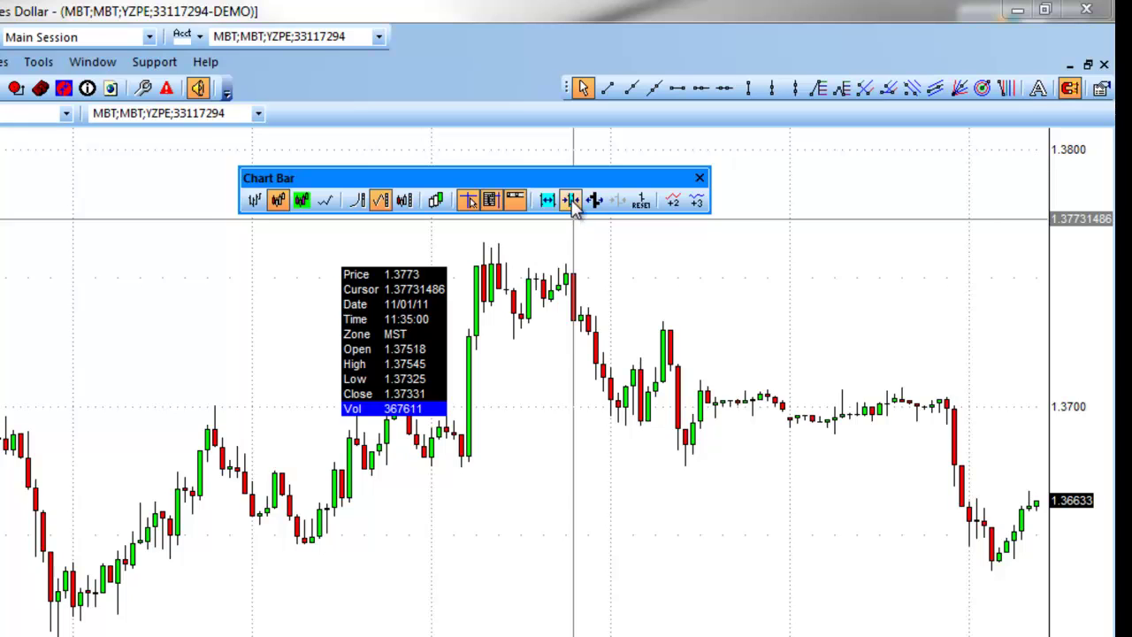
- Adjust candle spacing and width, reset them, and turn cursor tracking off
{"action": "left_click", "coordinate": [571, 201]}
{"action": "left_click", "coordinate": [571, 200]}
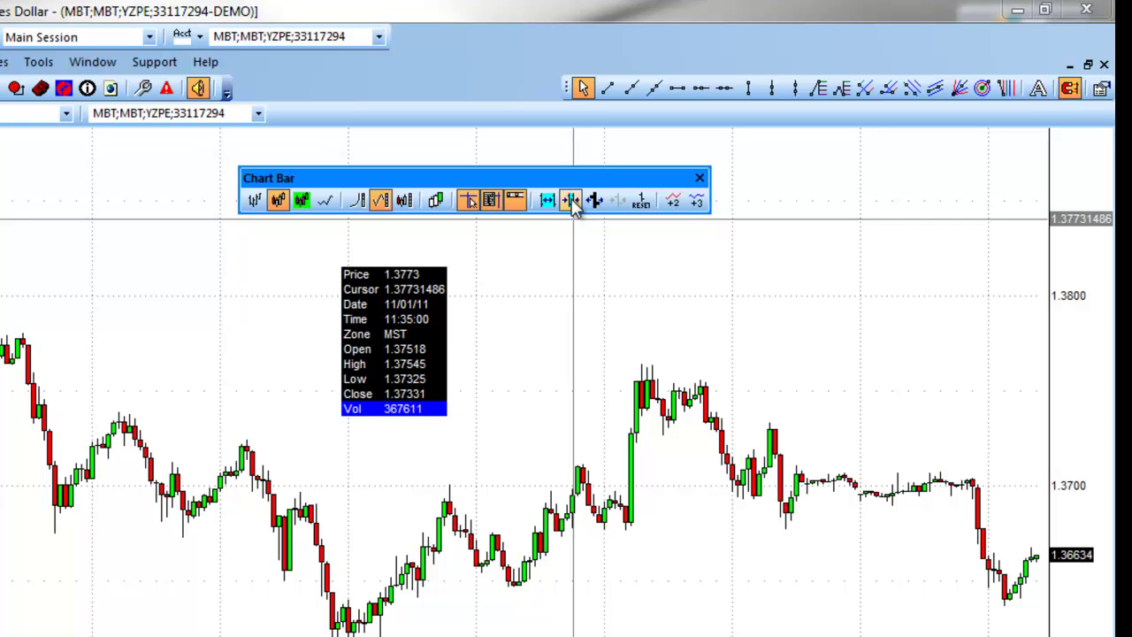
{"action": "left_click", "coordinate": [594, 201]}
{"action": "left_click", "coordinate": [594, 203]}
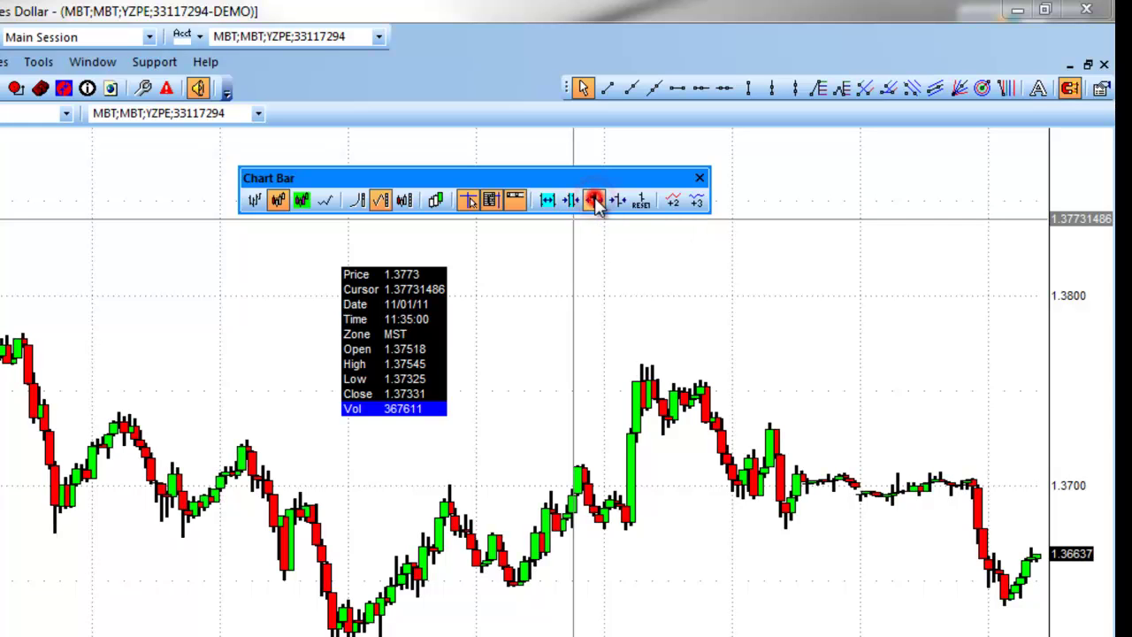
{"action": "left_click", "coordinate": [618, 202]}
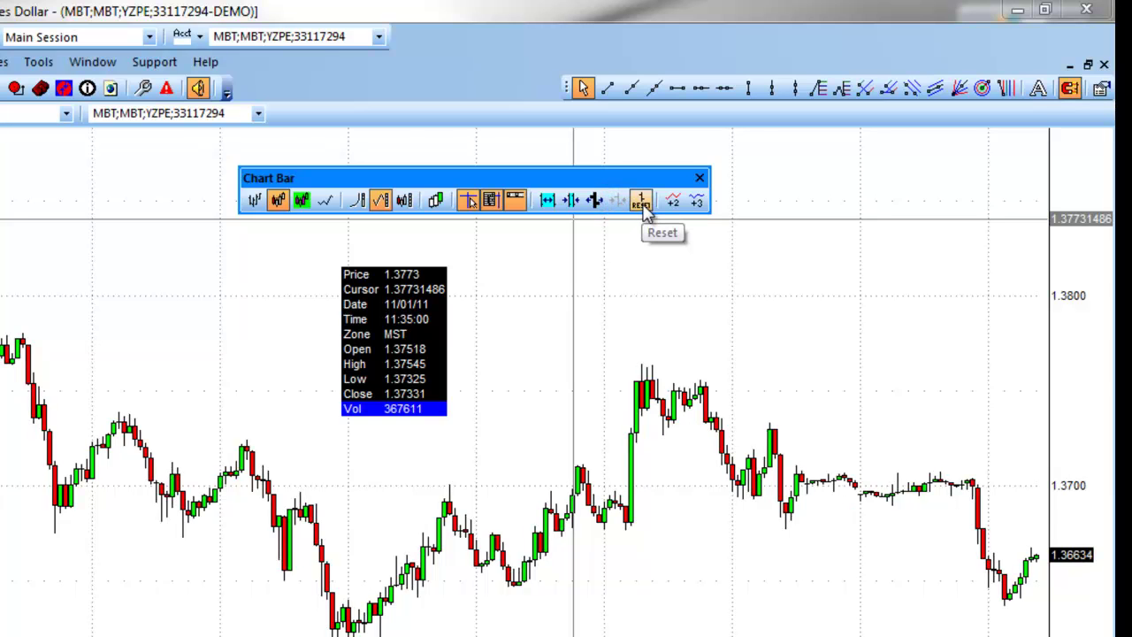
{"action": "left_click", "coordinate": [642, 204]}
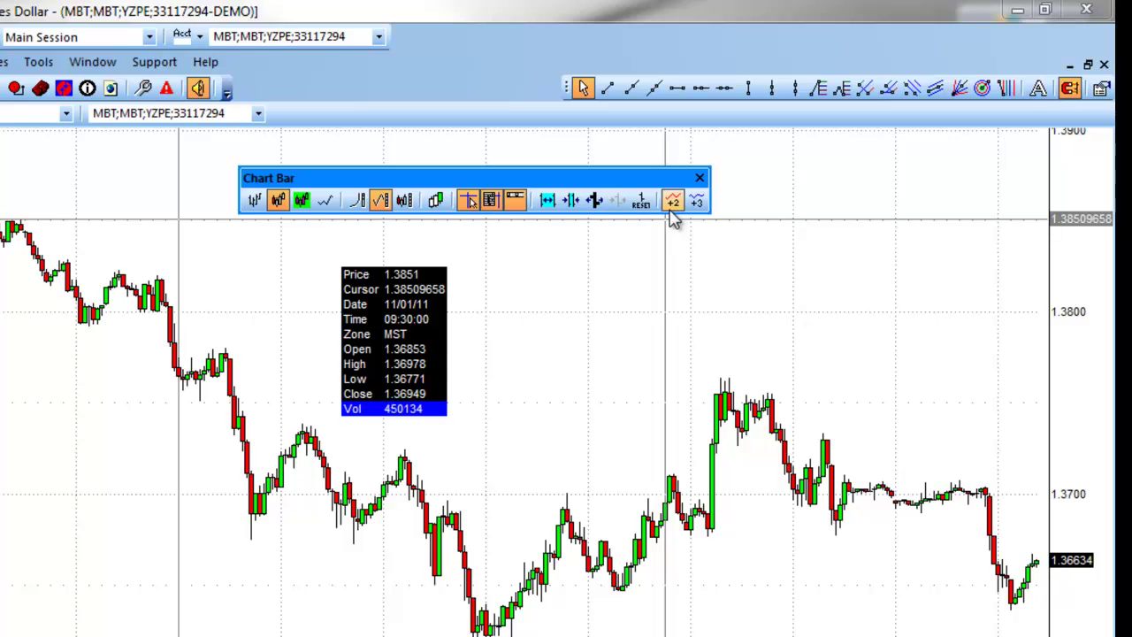
{"action": "left_click", "coordinate": [468, 201]}
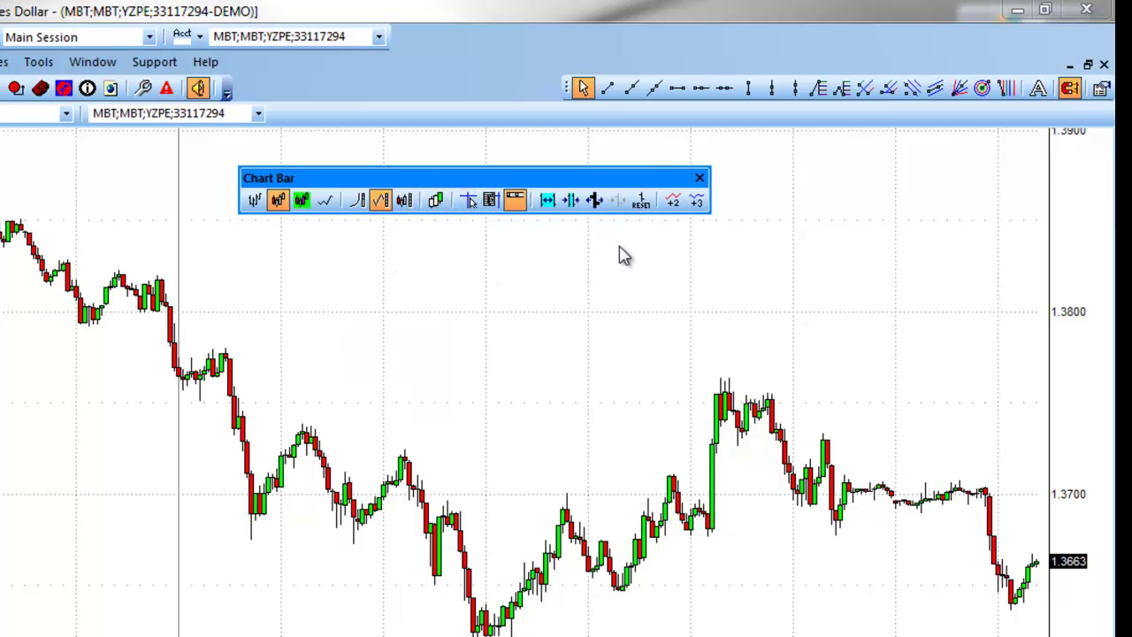
- Dock the floating Chart Bar and bring up the EUR/USD chart's Overlay Symbols settings
{"action": "left_click_drag", "start_coordinate": [462, 177], "coordinate": [409, 92]}
{"action": "right_click", "coordinate": [421, 246]}
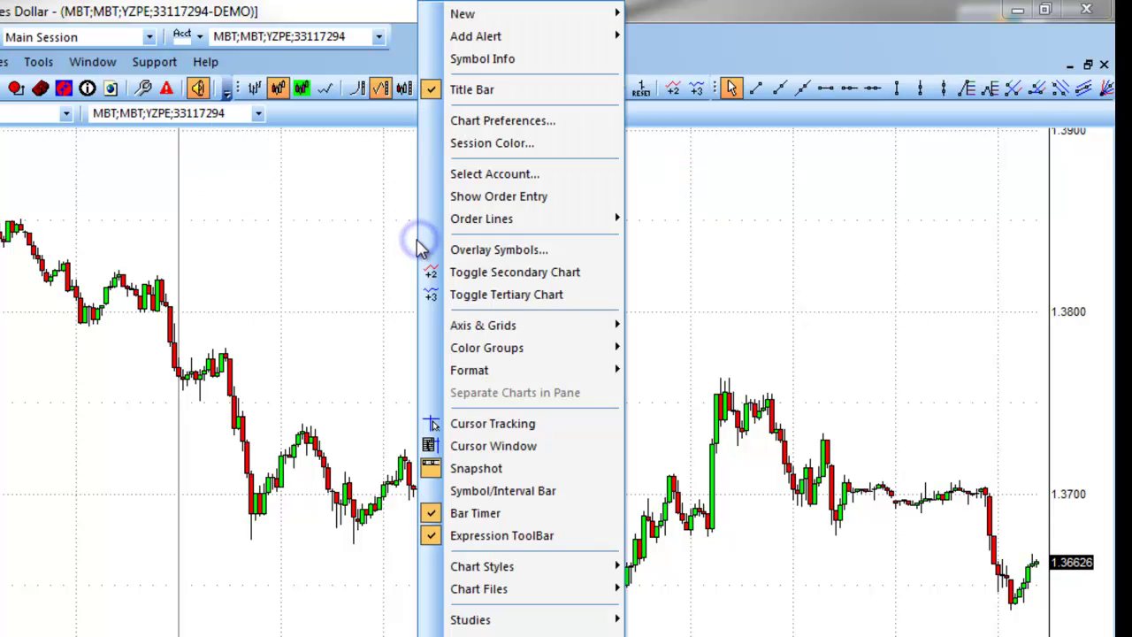
{"action": "left_click", "coordinate": [495, 251]}
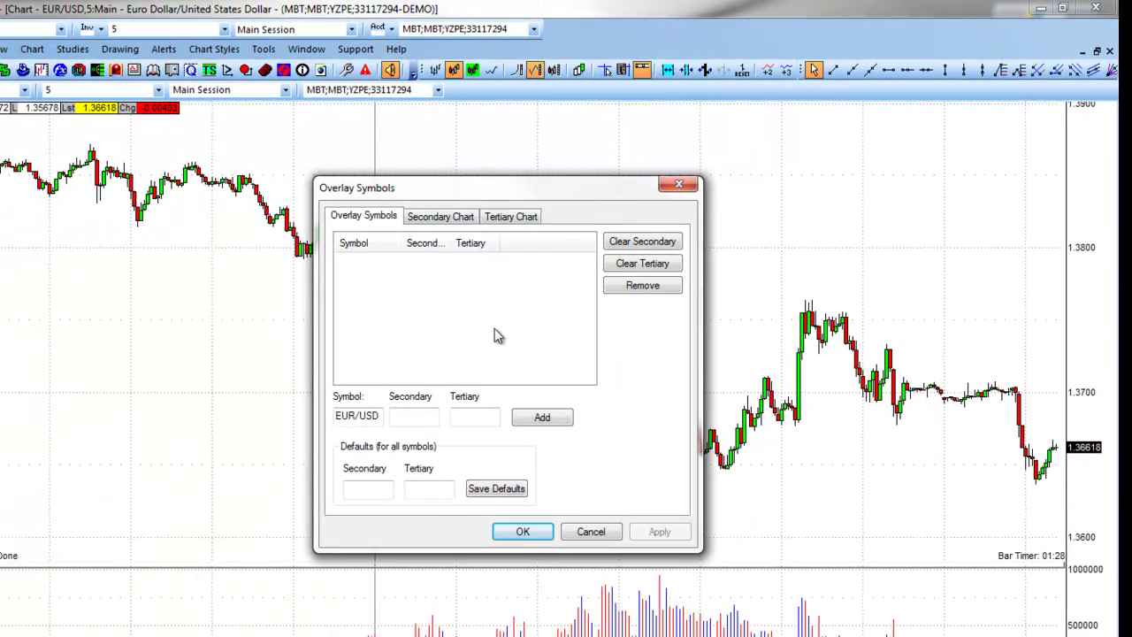
- Enter gbp/jpy as secondary and usd/jpy as tertiary overlays, add the pairing, and apply
{"action": "left_click", "coordinate": [428, 416]}
{"action": "type", "text": "gbp/jpy"}
{"action": "left_click", "coordinate": [480, 415]}
{"action": "type", "text": "uds"}
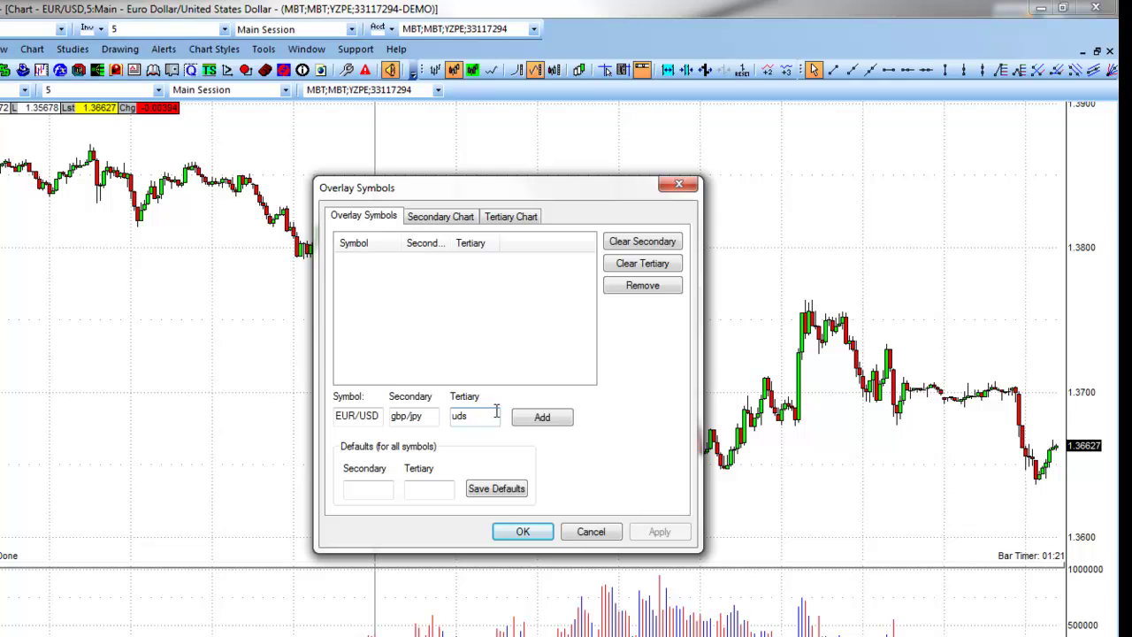
{"action": "left_click", "coordinate": [473, 416]}
{"action": "key", "text": "BackSpace"}
{"action": "key", "text": "BackSpace"}
{"action": "type", "text": "sd/"}
{"action": "left_click", "coordinate": [545, 418]}
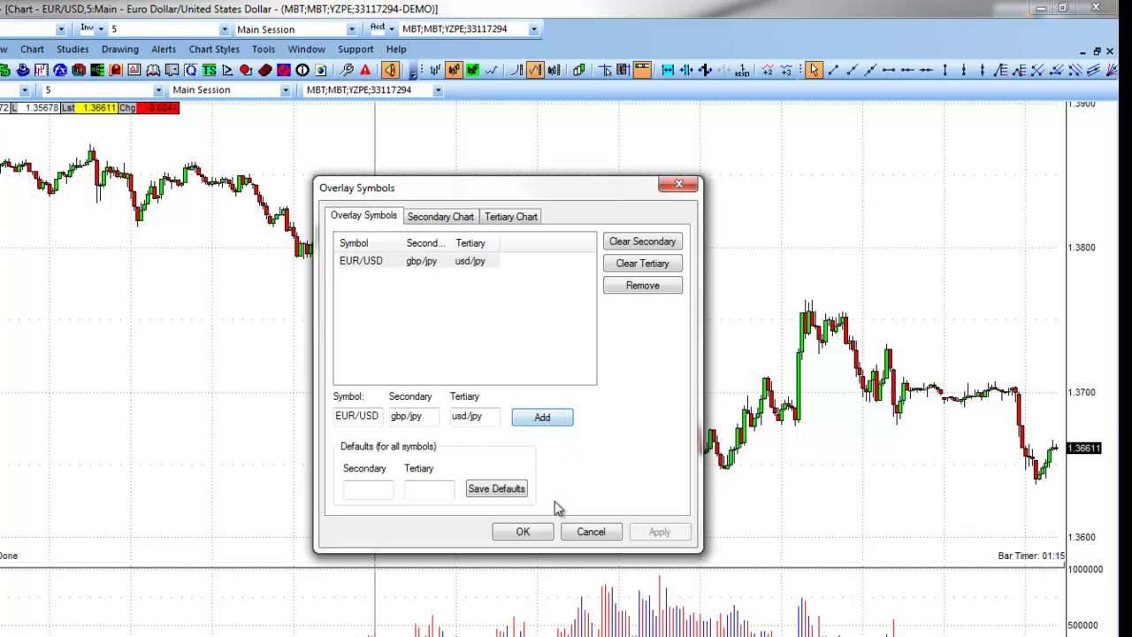
{"action": "left_click", "coordinate": [529, 532]}
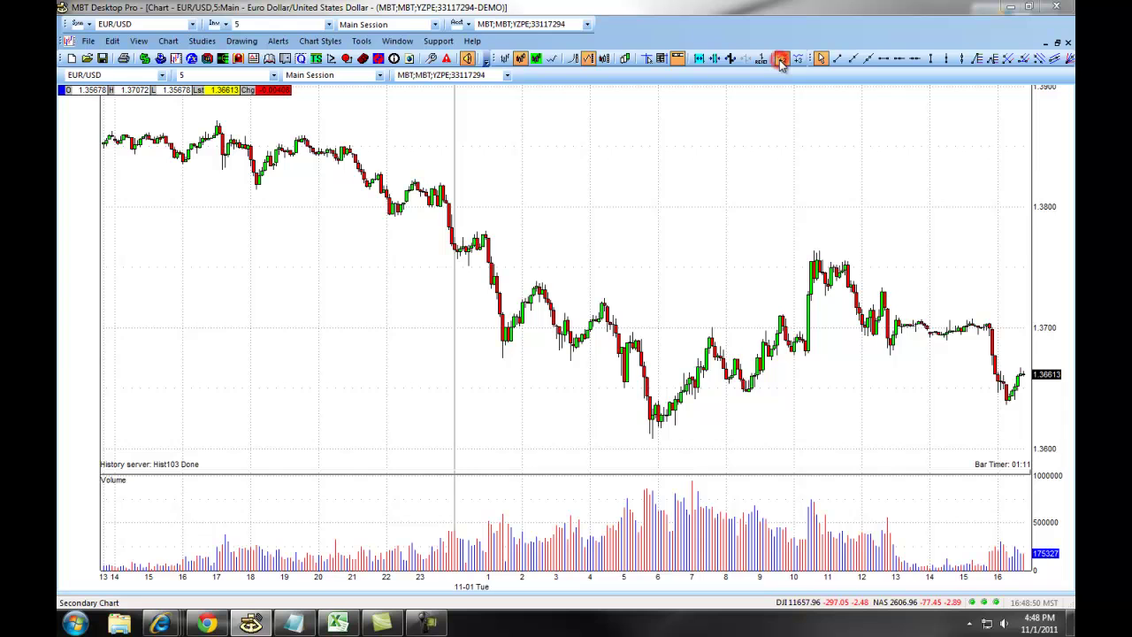
- Show both gbp/jpy and usd/jpy overlays, review their chart settings, then hide usd/jpy again
{"action": "left_click", "coordinate": [781, 59]}
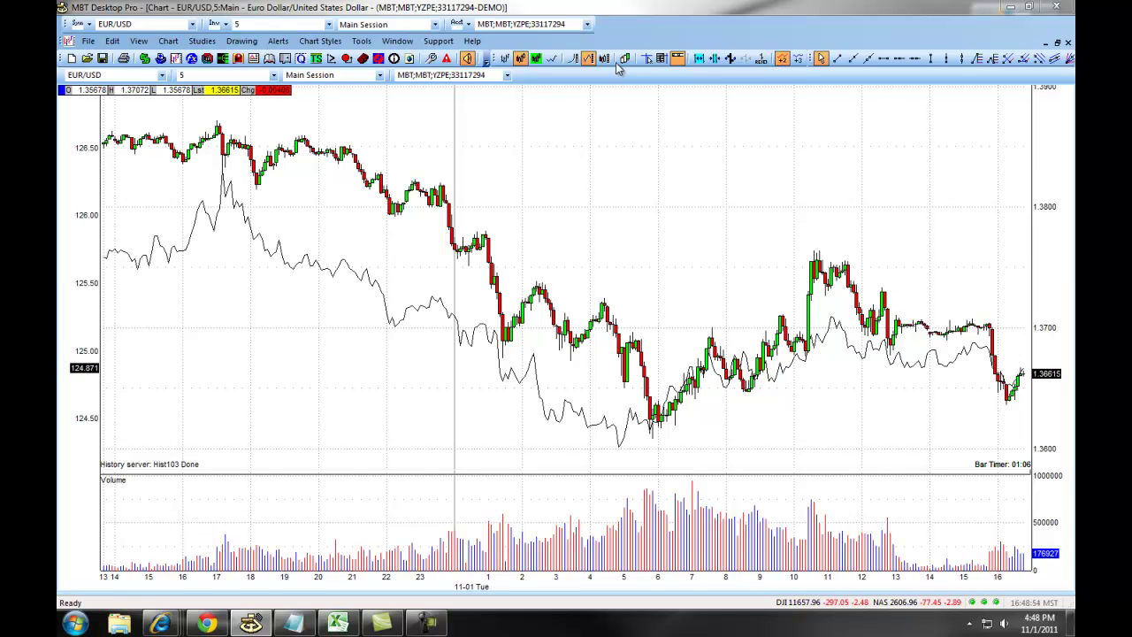
{"action": "left_click", "coordinate": [799, 60]}
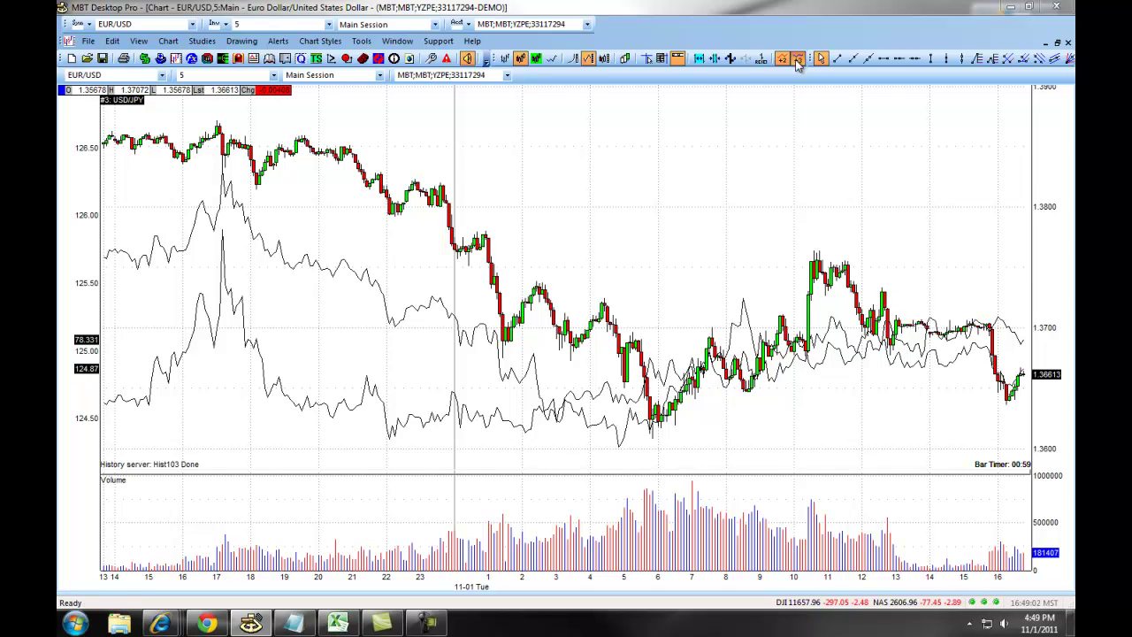
{"action": "right_click", "coordinate": [669, 235]}
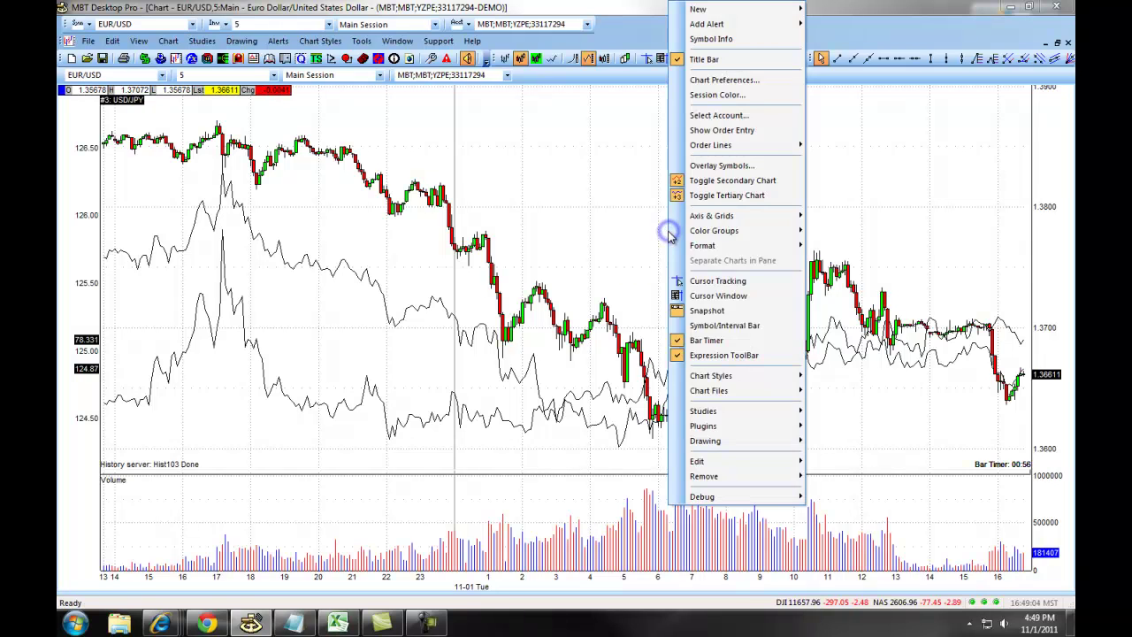
{"action": "left_click", "coordinate": [731, 81]}
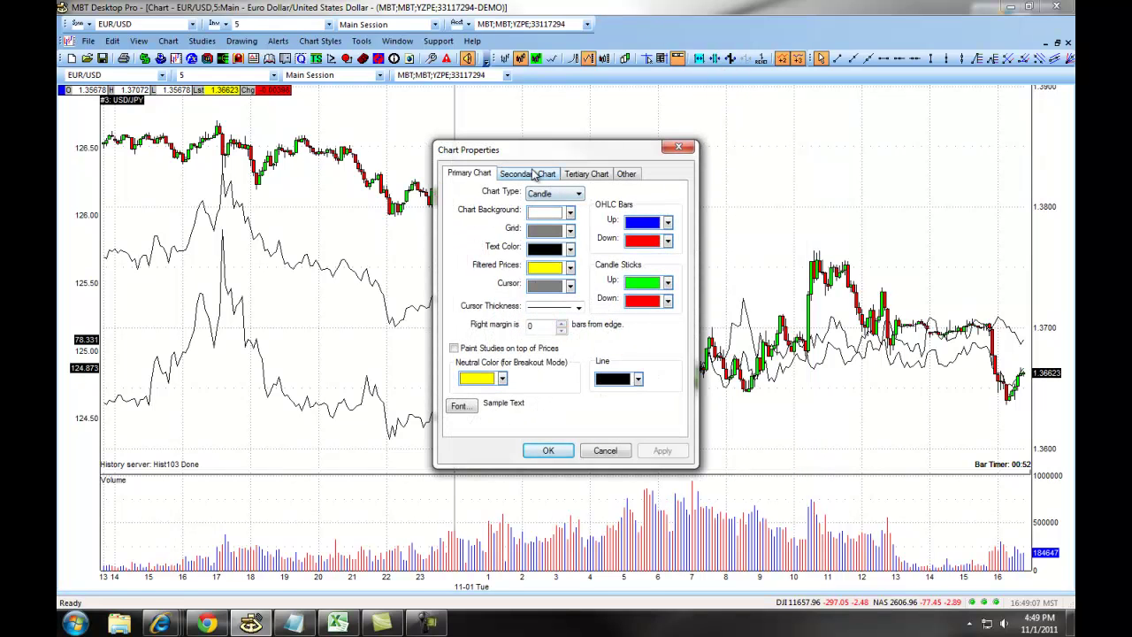
{"action": "left_click", "coordinate": [535, 173]}
{"action": "left_click", "coordinate": [582, 173]}
{"action": "left_click", "coordinate": [528, 173]}
{"action": "left_click", "coordinate": [584, 173]}
{"action": "left_click", "coordinate": [678, 147]}
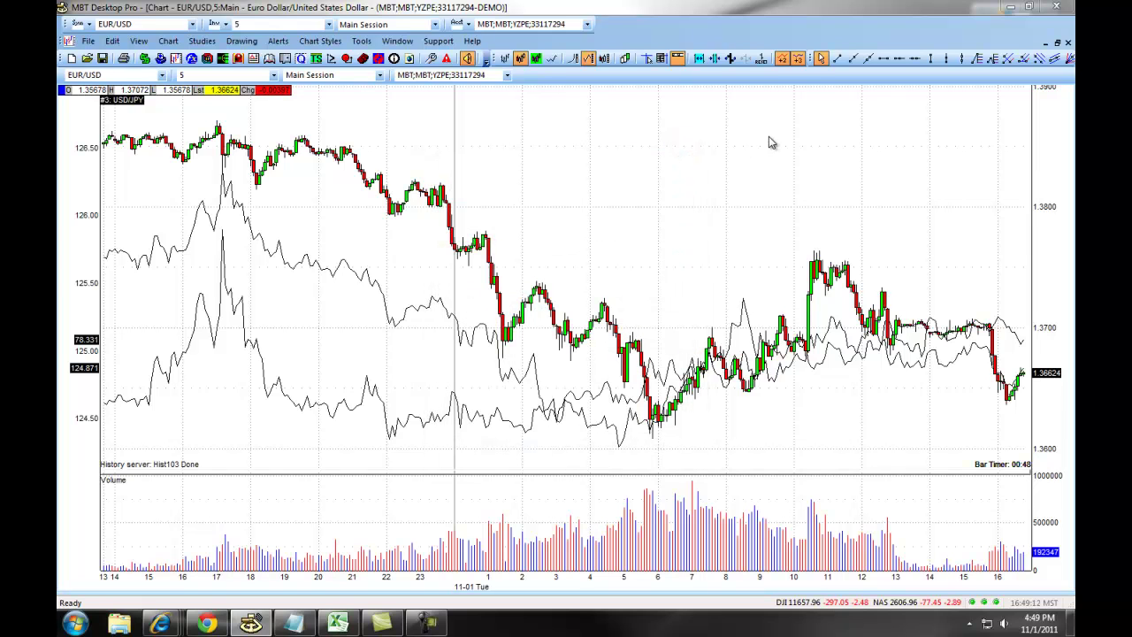
{"action": "left_click", "coordinate": [798, 59]}
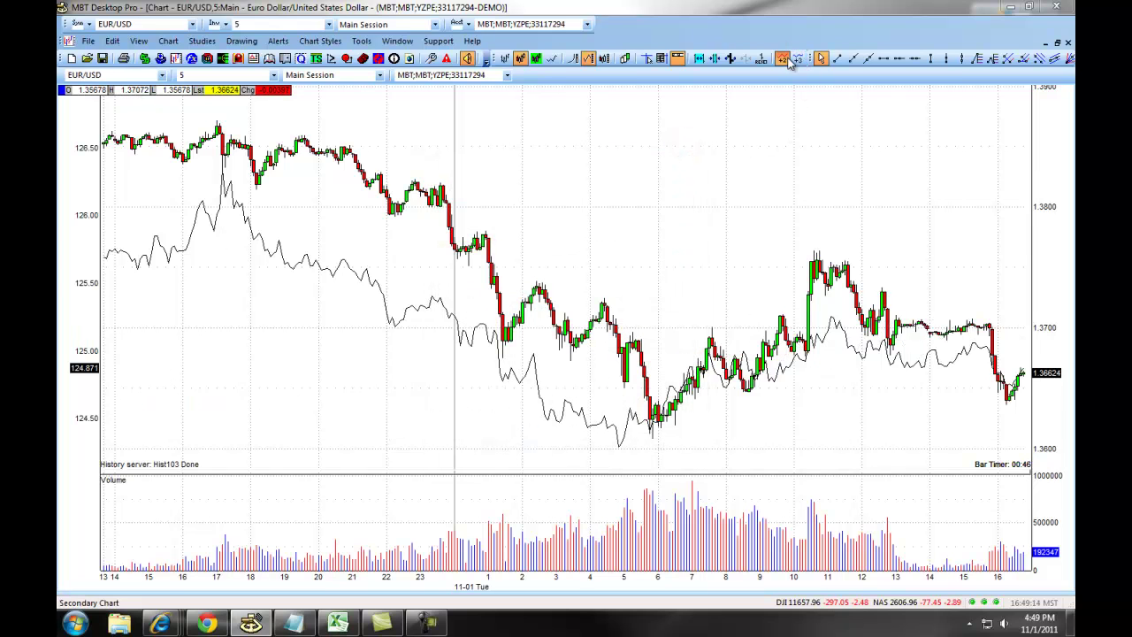
- Hide the GBP/JPY overlay and confirm removing every study, including Volume, from the EUR/USD chart
{"action": "left_click", "coordinate": [782, 60]}
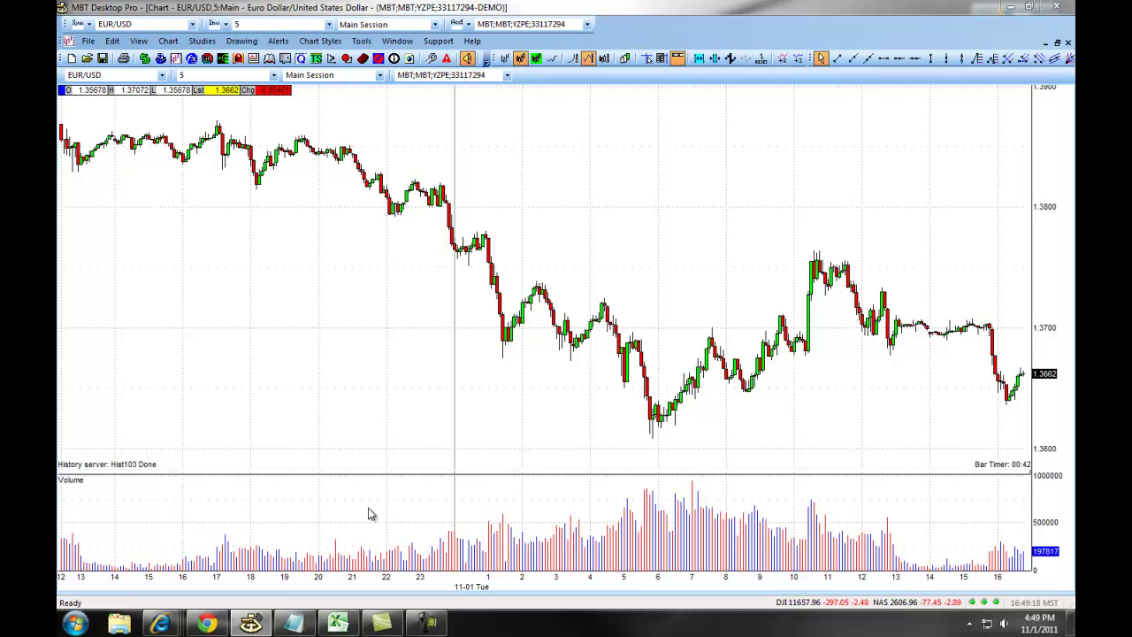
{"action": "right_click", "coordinate": [535, 520]}
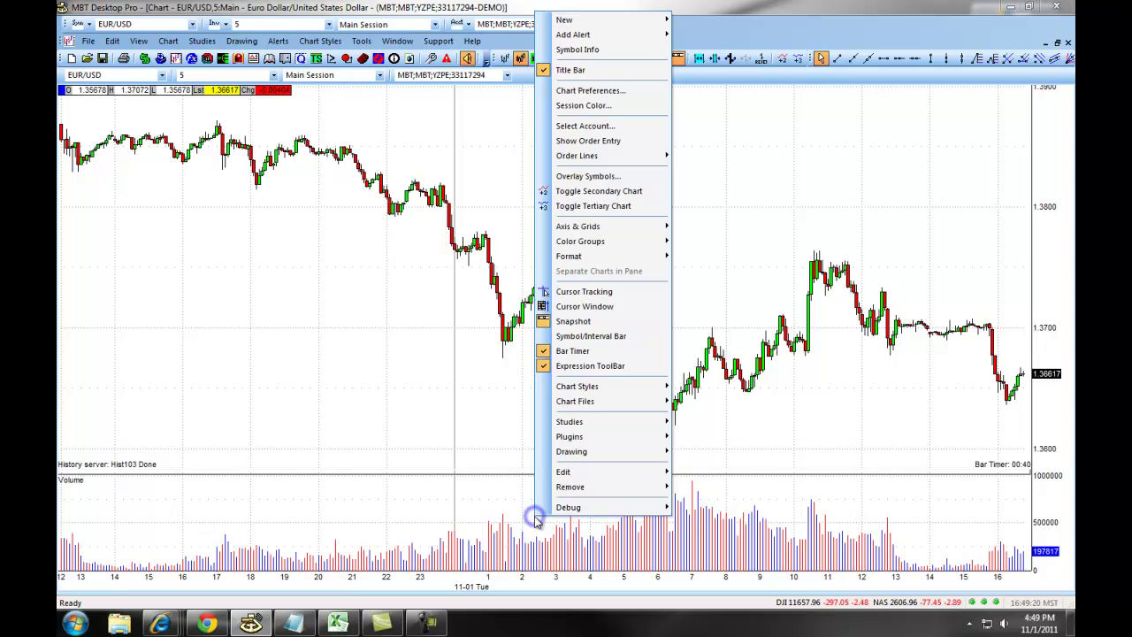
{"action": "mouse_move", "coordinate": [577, 489]}
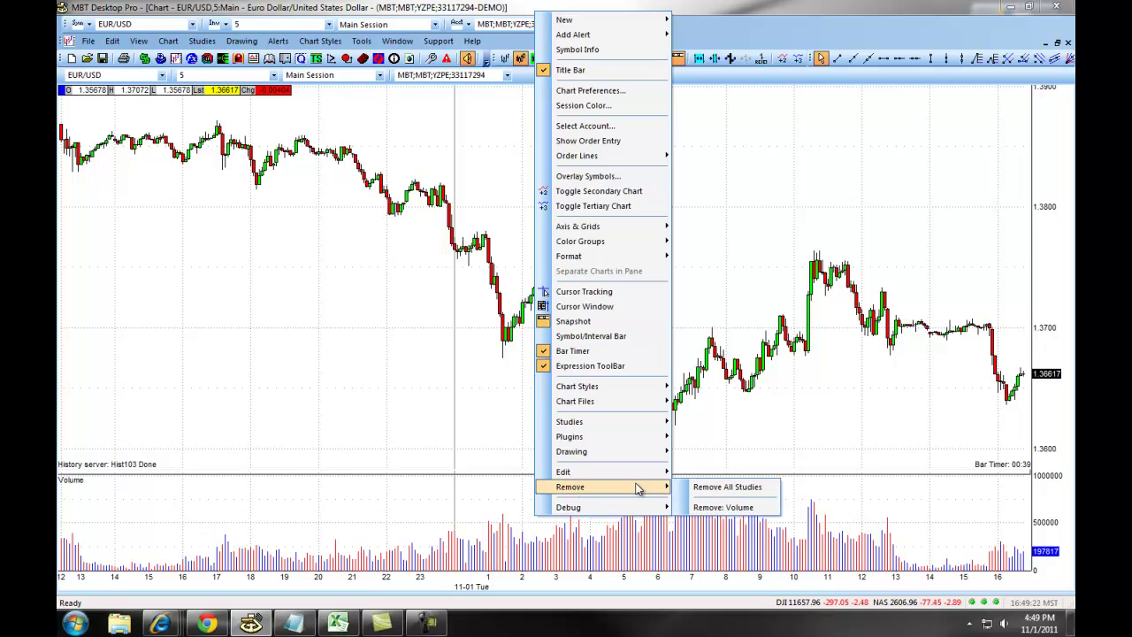
{"action": "left_click", "coordinate": [713, 486]}
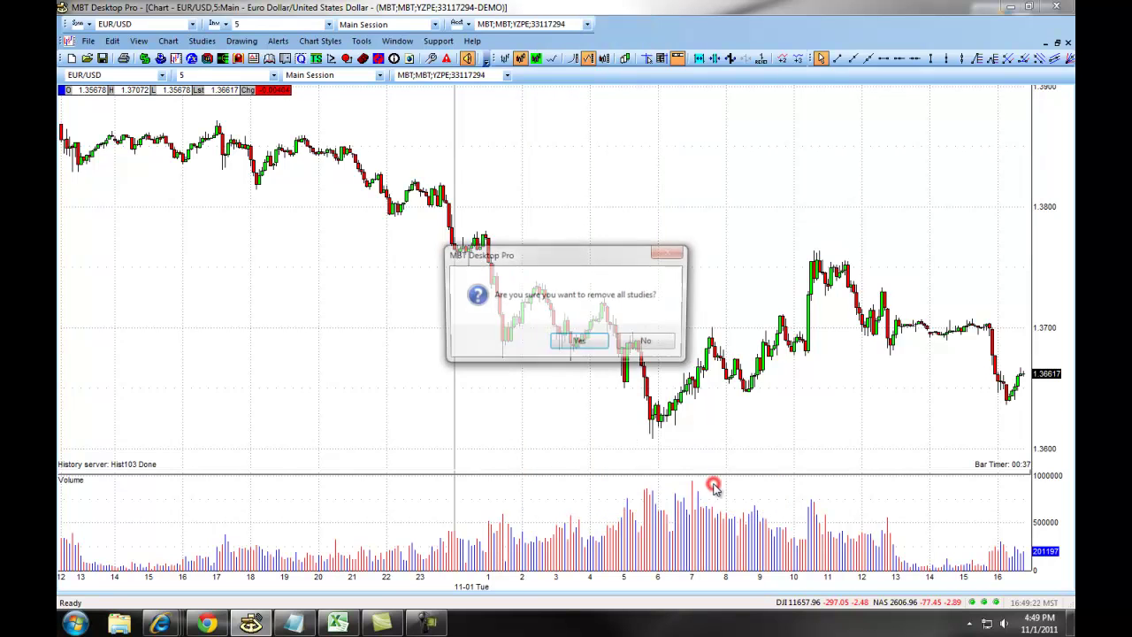
{"action": "left_click", "coordinate": [580, 344]}
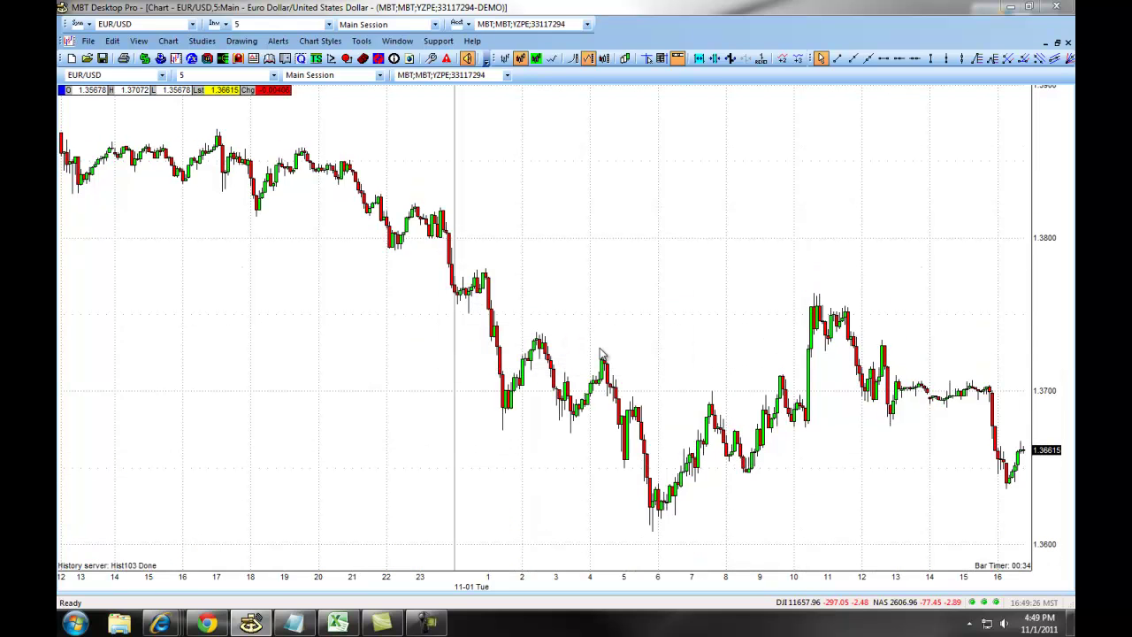